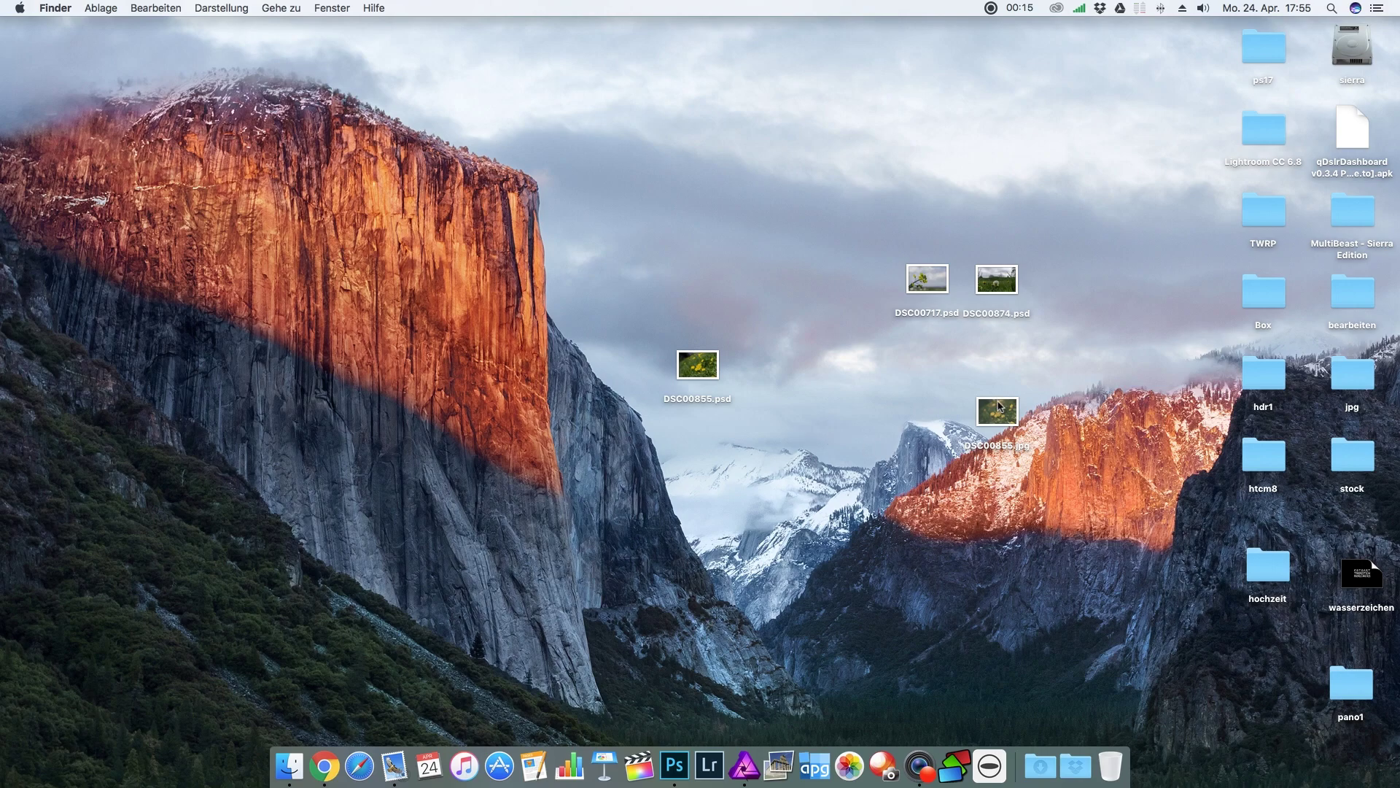
Step: Select DSC00855.jpg among the desktop files in Finder
click(999, 407)
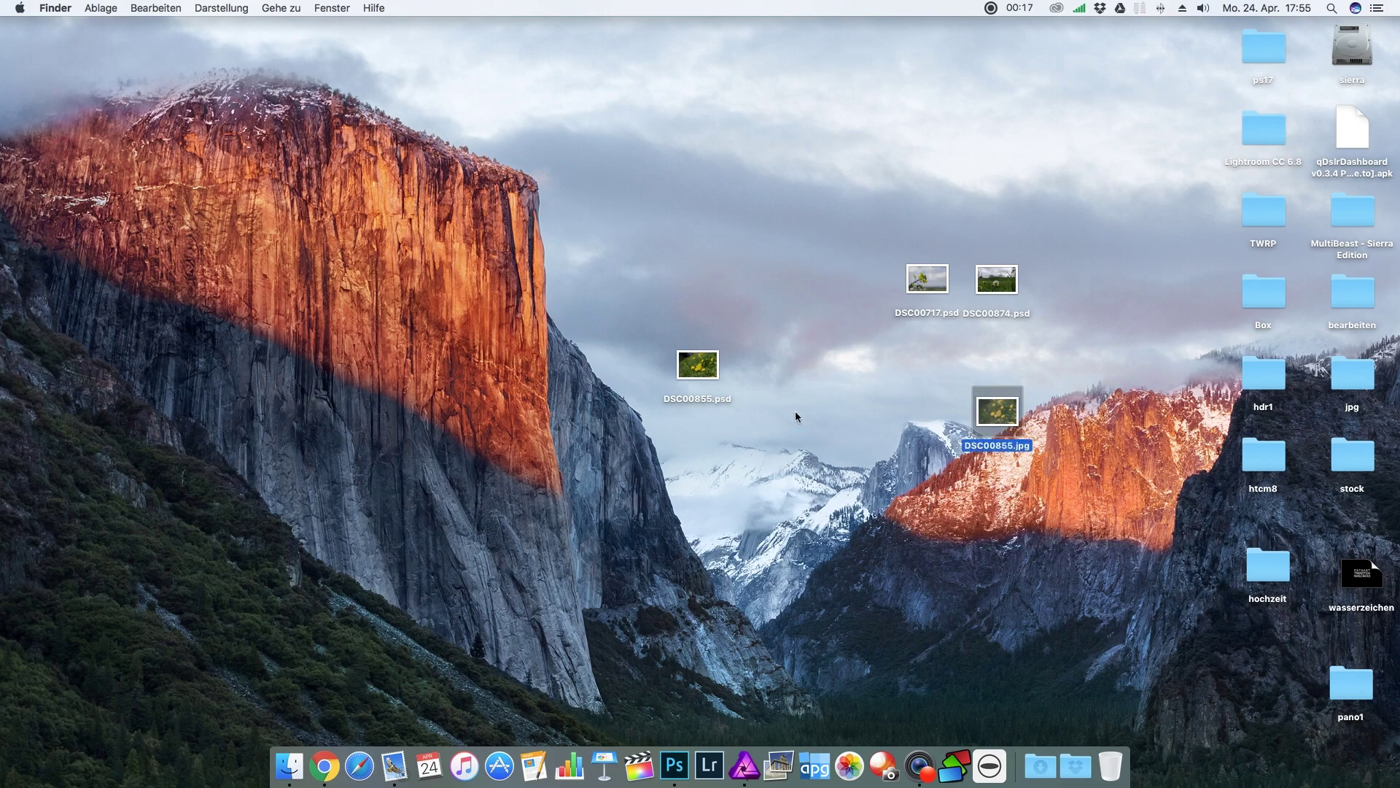
Step: Preview the finished DSC00855.jpg, then open the original DSC00855.psd in Affinity Photo
double_click(999, 412)
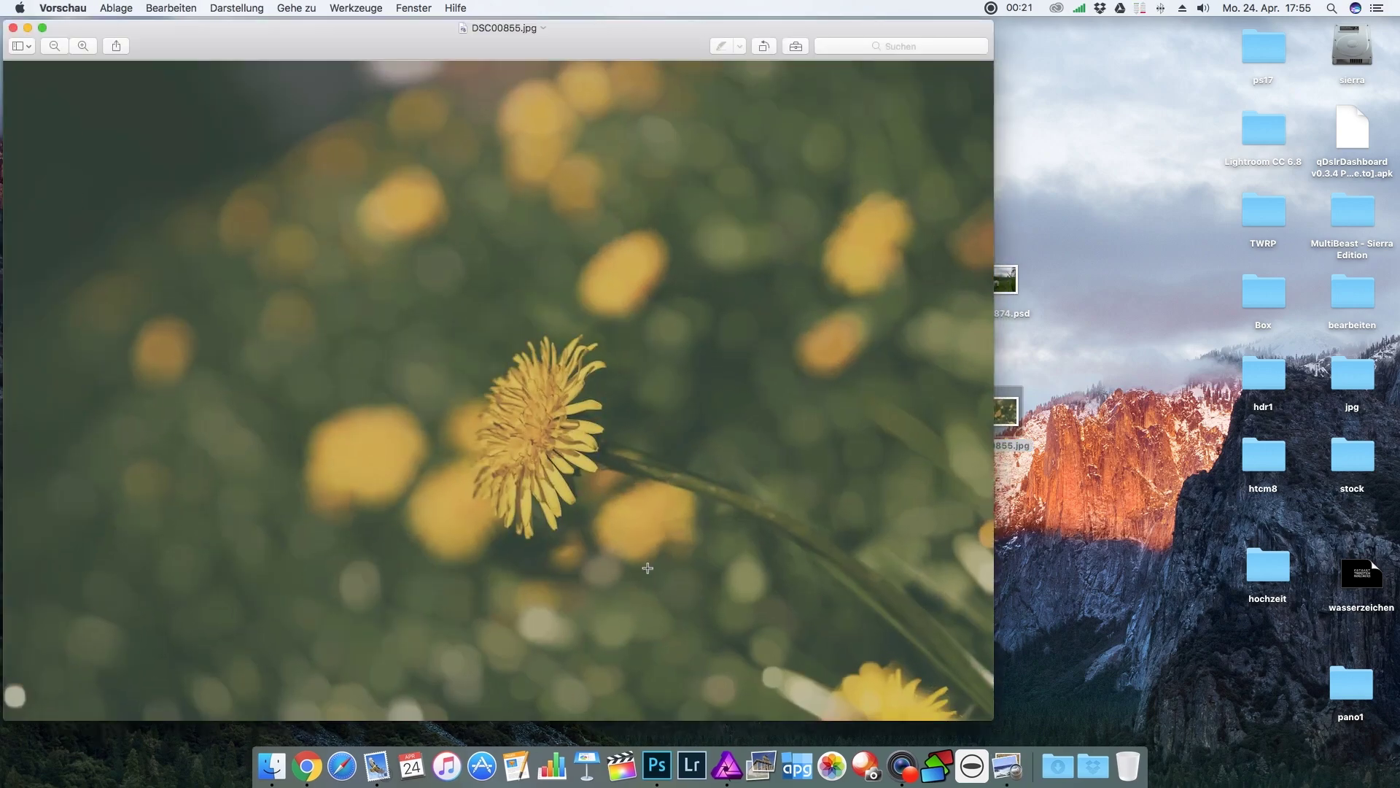
click(13, 28)
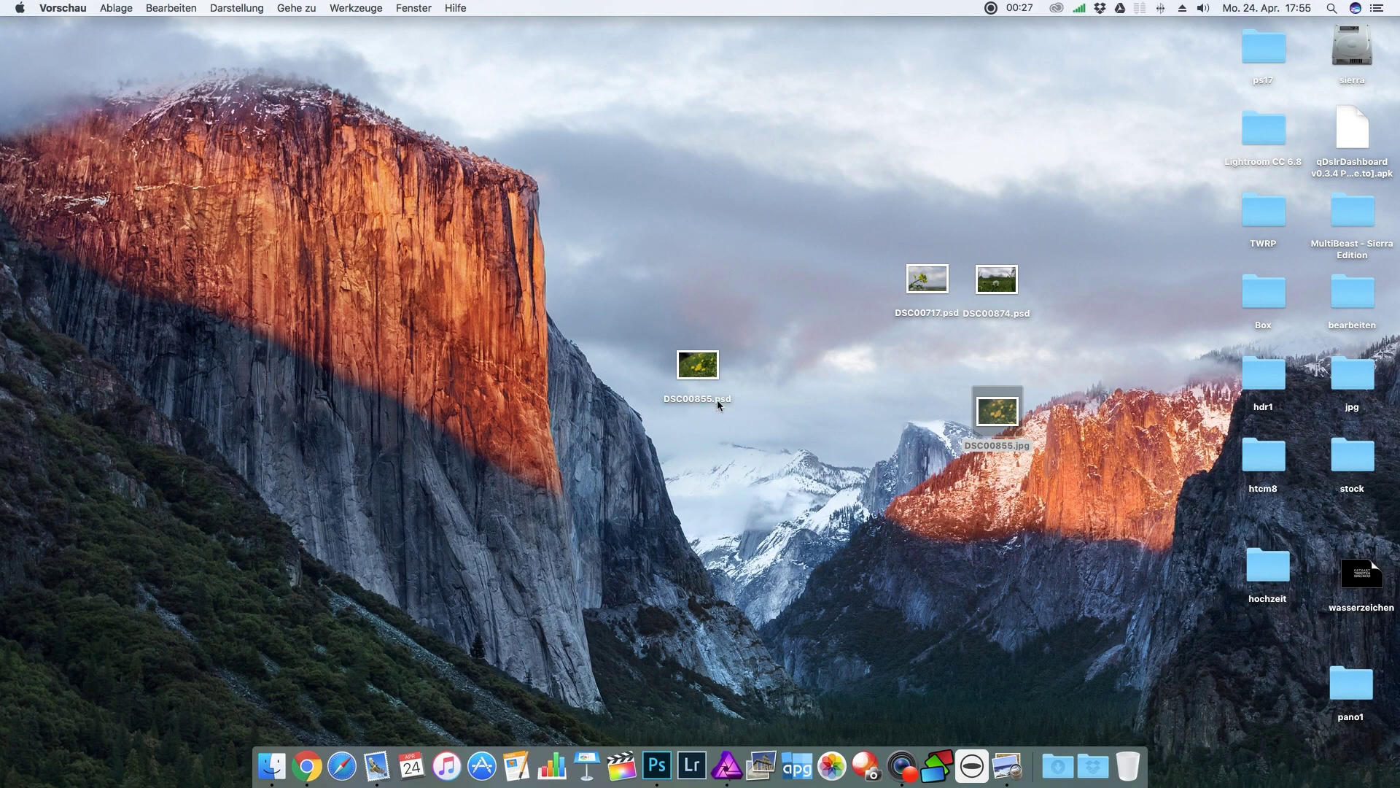
double_click(700, 372)
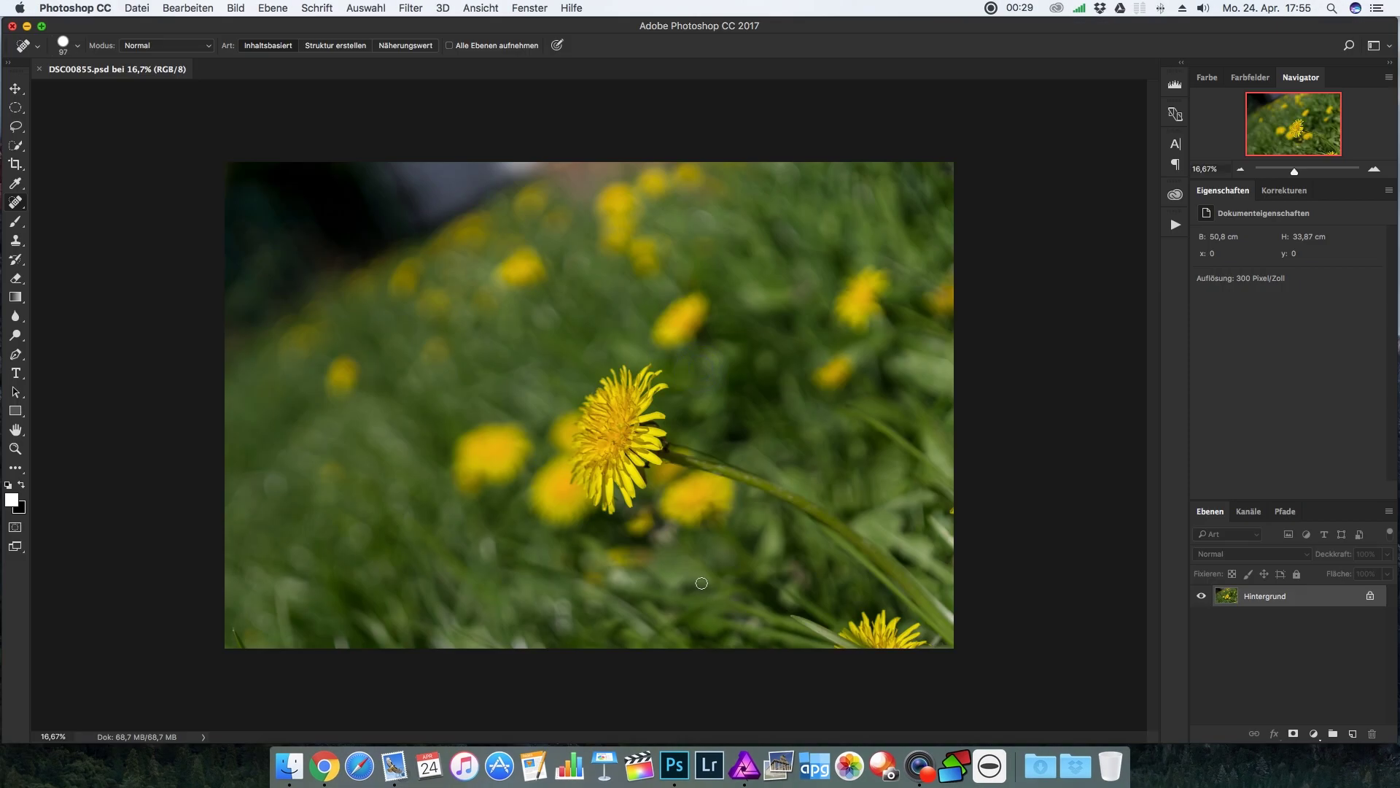
click(12, 25)
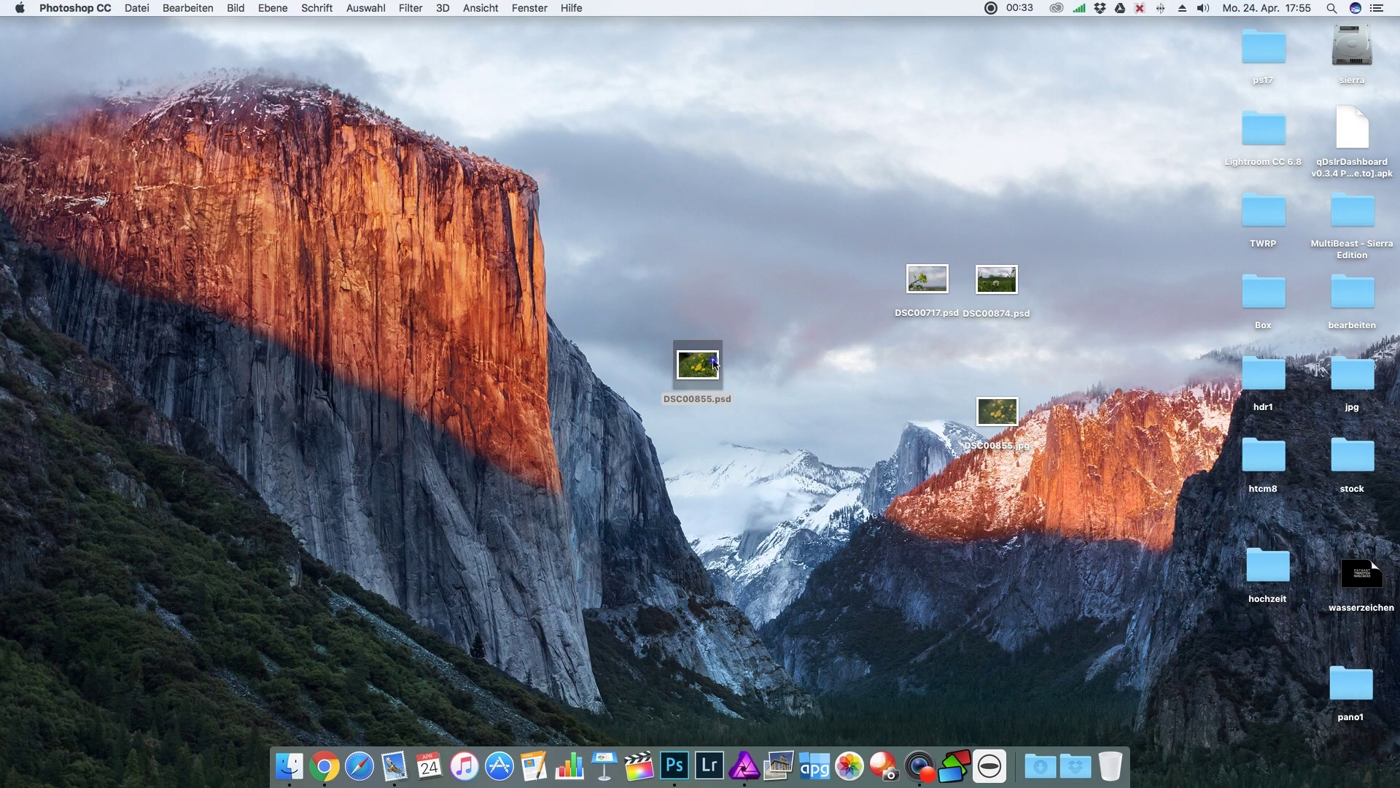
drag(714, 362, 754, 764)
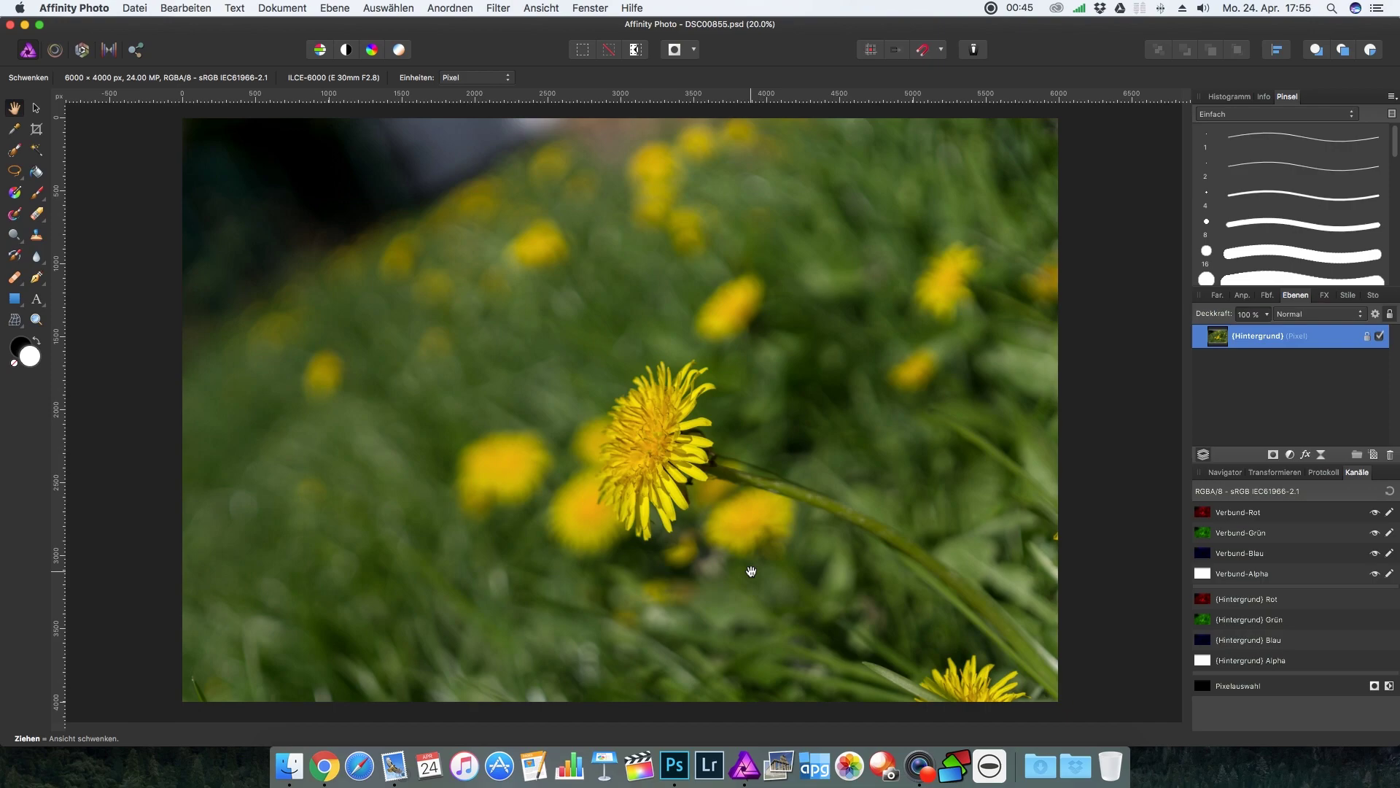
Step: Duplicate the Hintergrund background layer with Cmd+J
key(super+j)
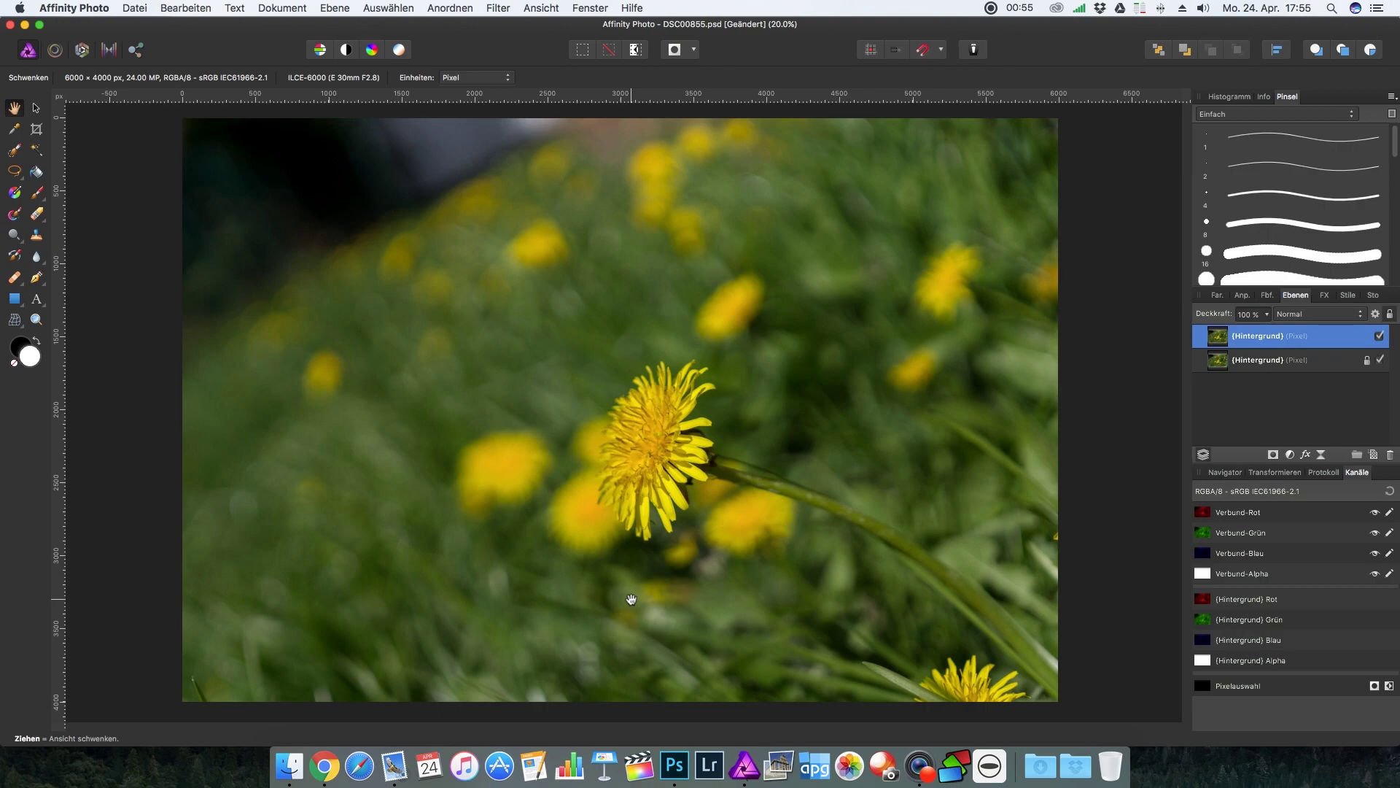
Step: Apply the Lichter vergrößern filter with a radius of about 81 px to the duplicate layer
click(498, 8)
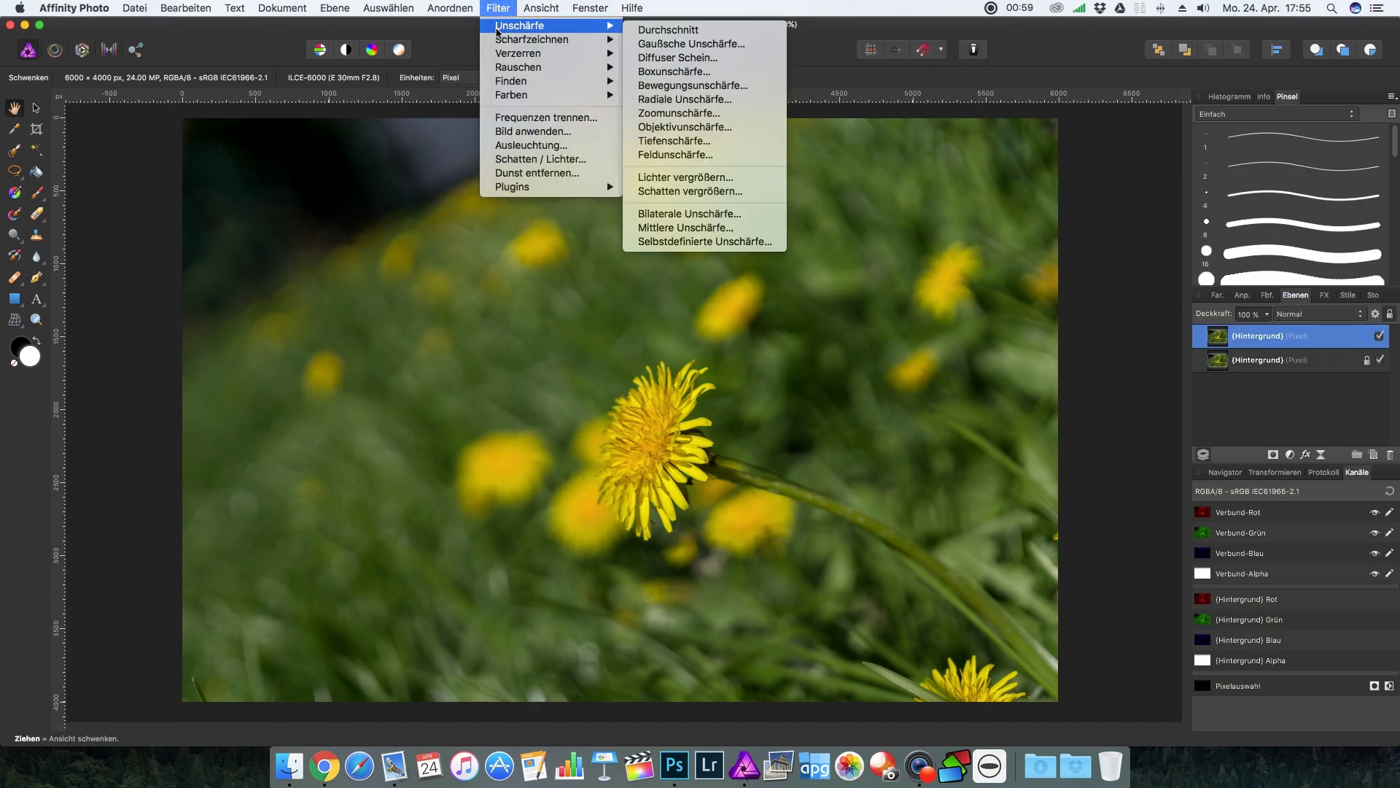
mouse_move(536, 24)
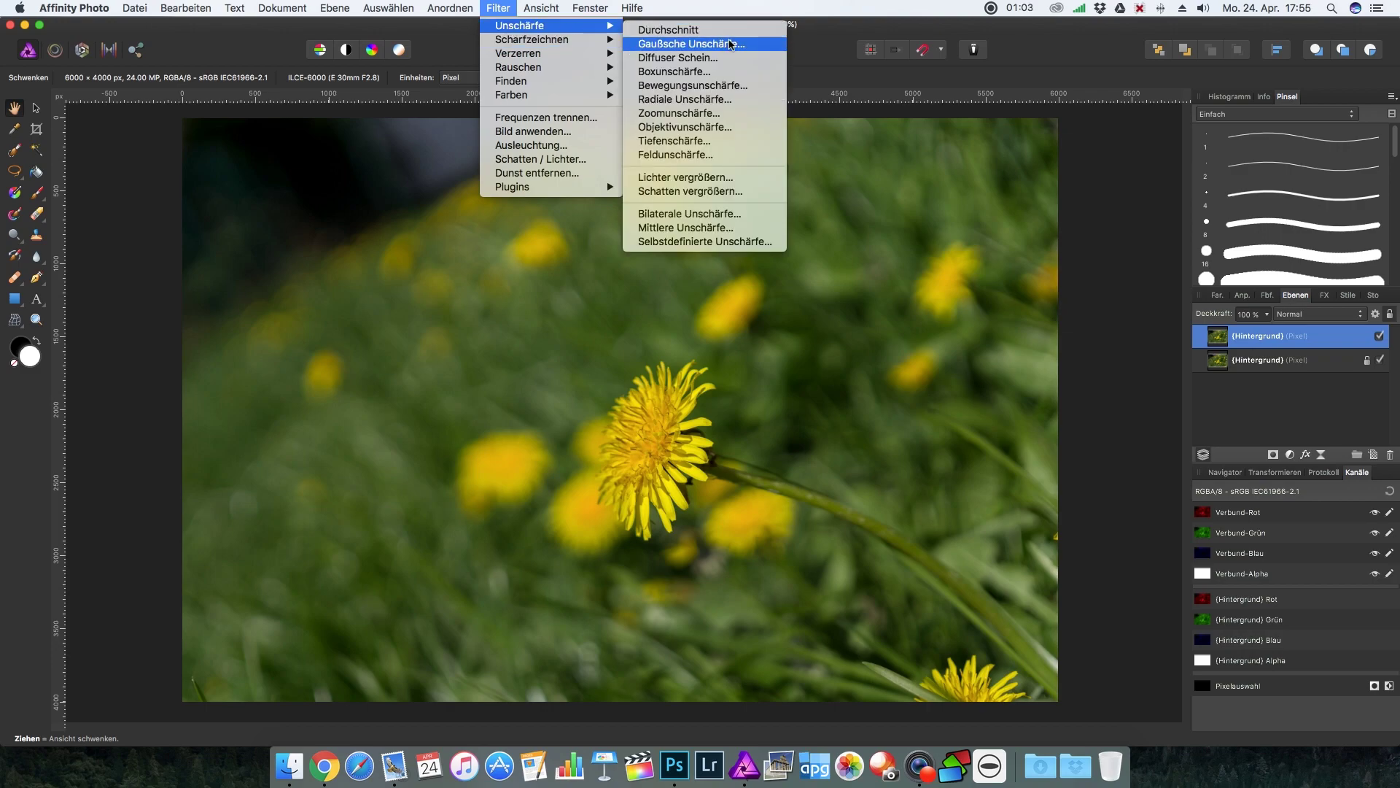
click(739, 182)
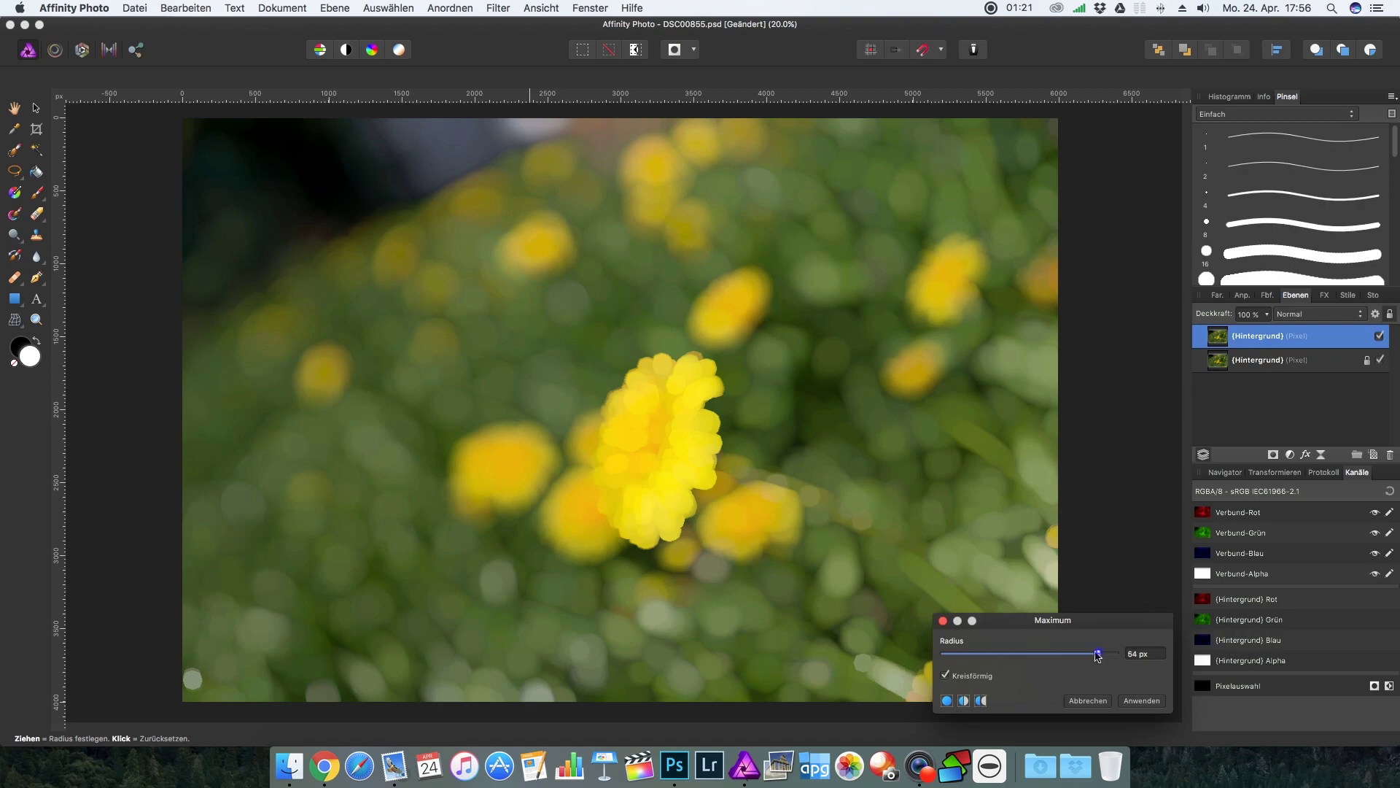
mouse_move(1097, 654)
mouse_down()
mouse_move(1113, 641)
mouse_move(1110, 653)
mouse_up()
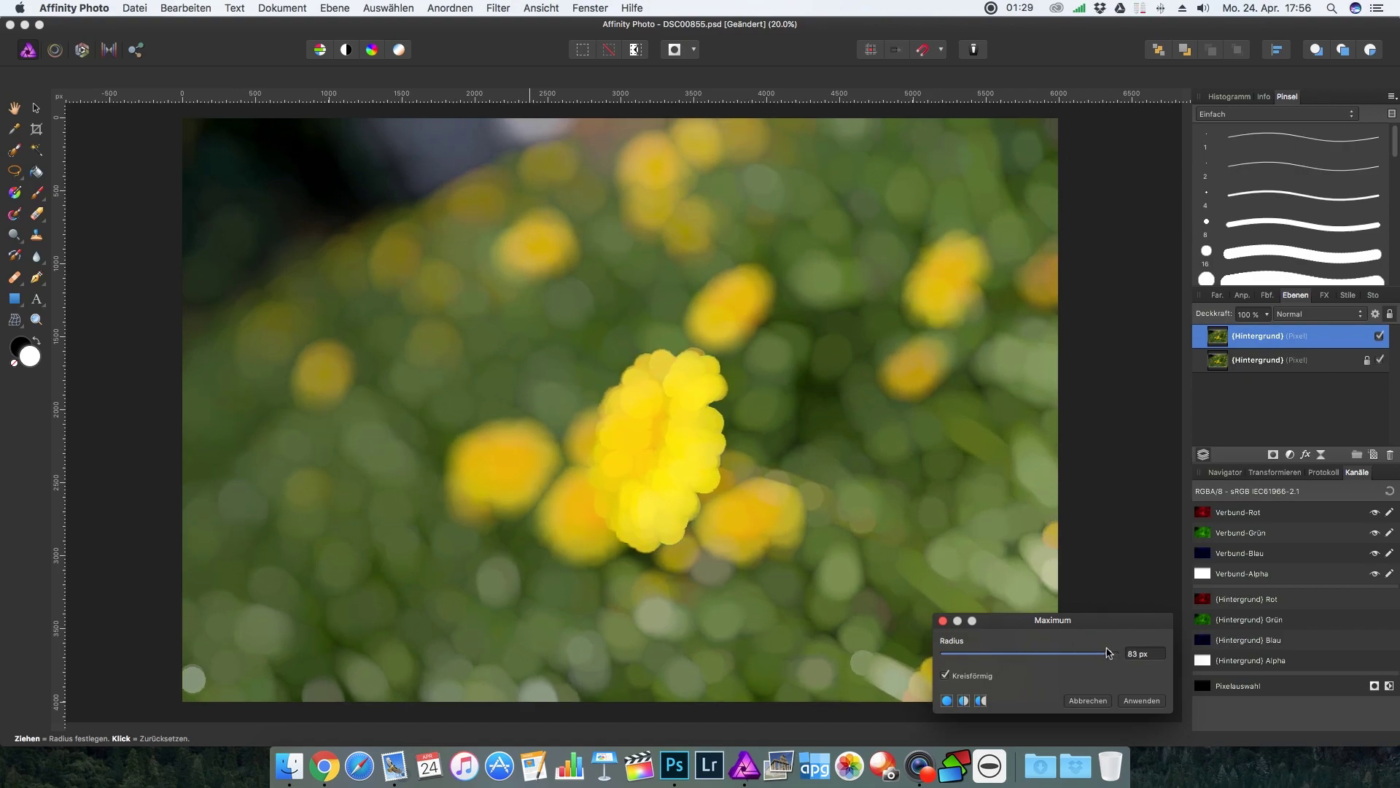
drag(1107, 652, 1107, 652)
click(1142, 700)
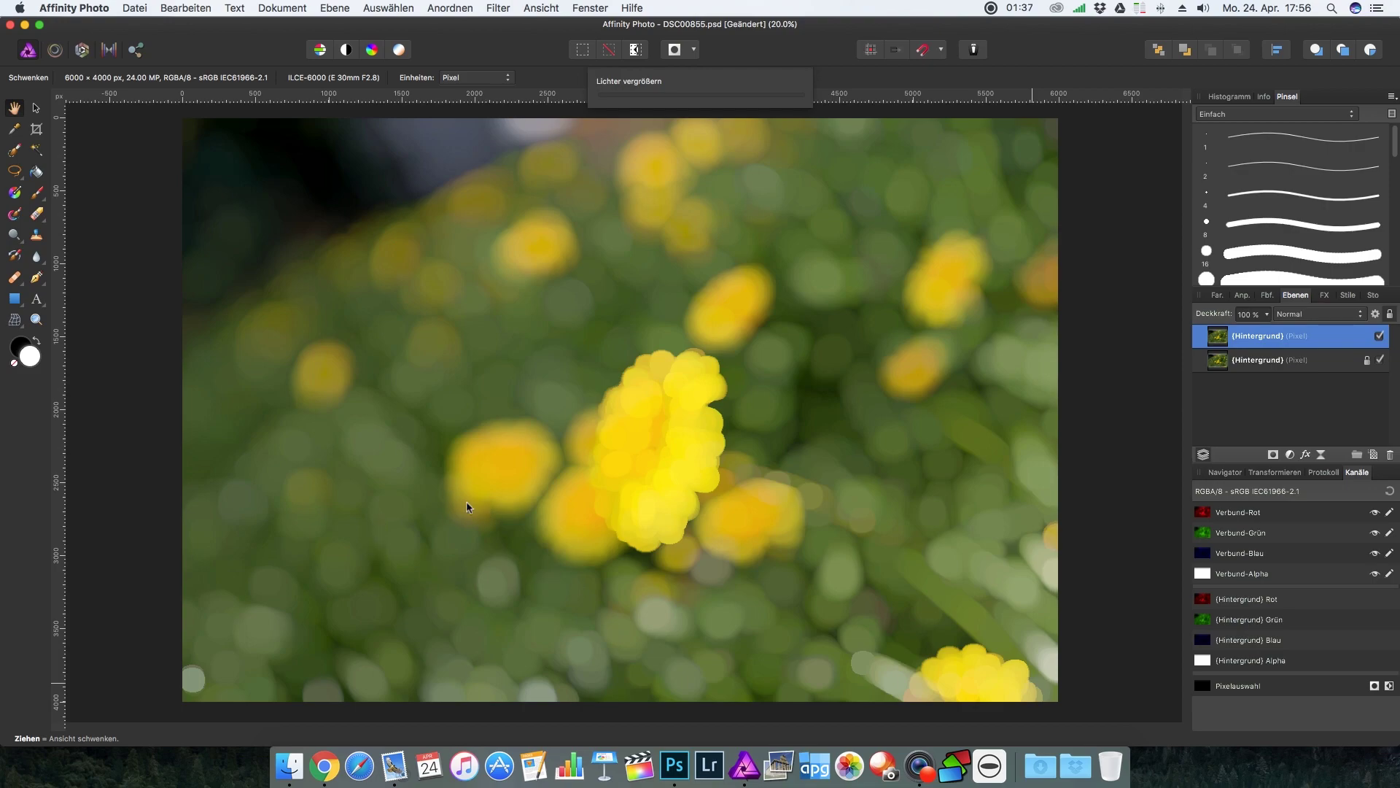
Step: Apply a Gaußsche Unschärfe with a radius of about 7.8 px to the duplicate layer
click(500, 9)
mouse_move(520, 48)
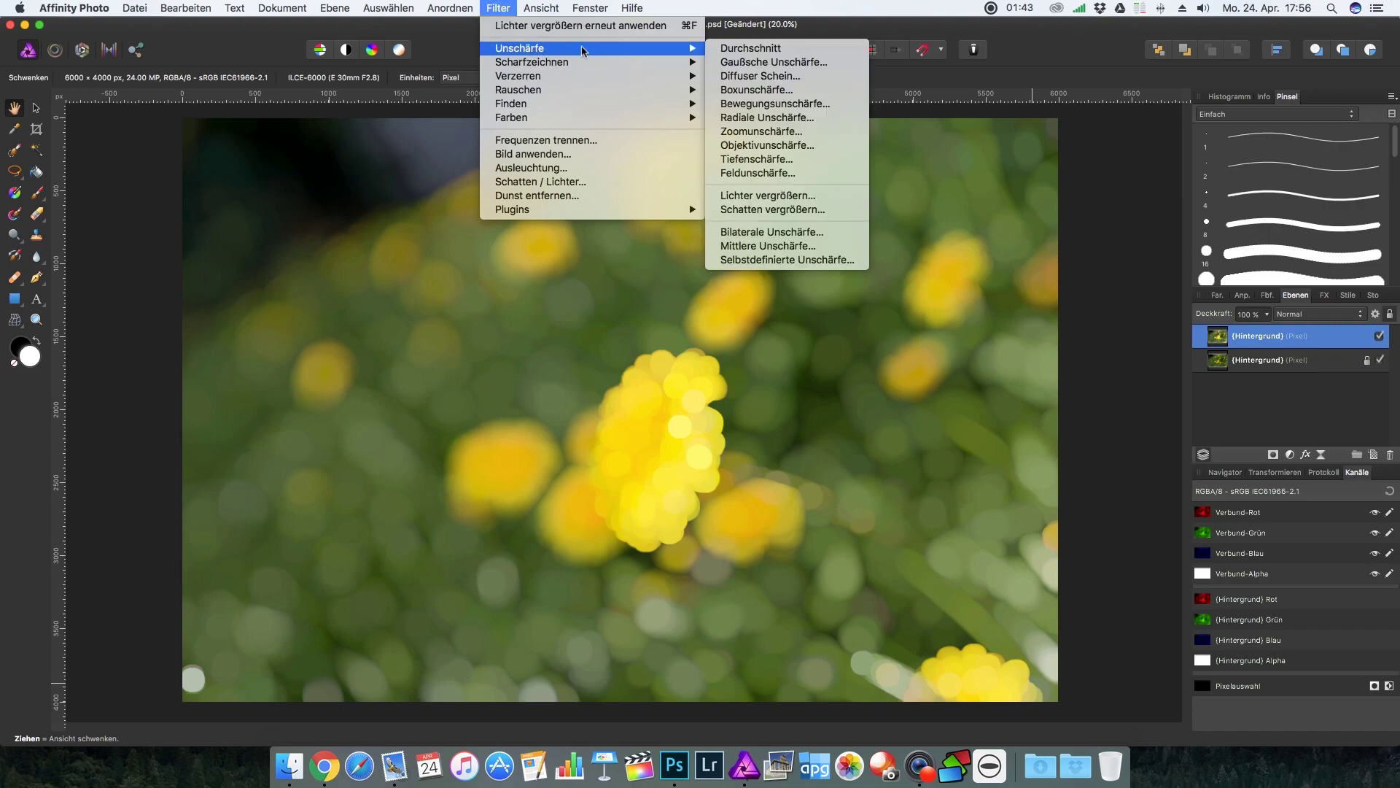
click(808, 64)
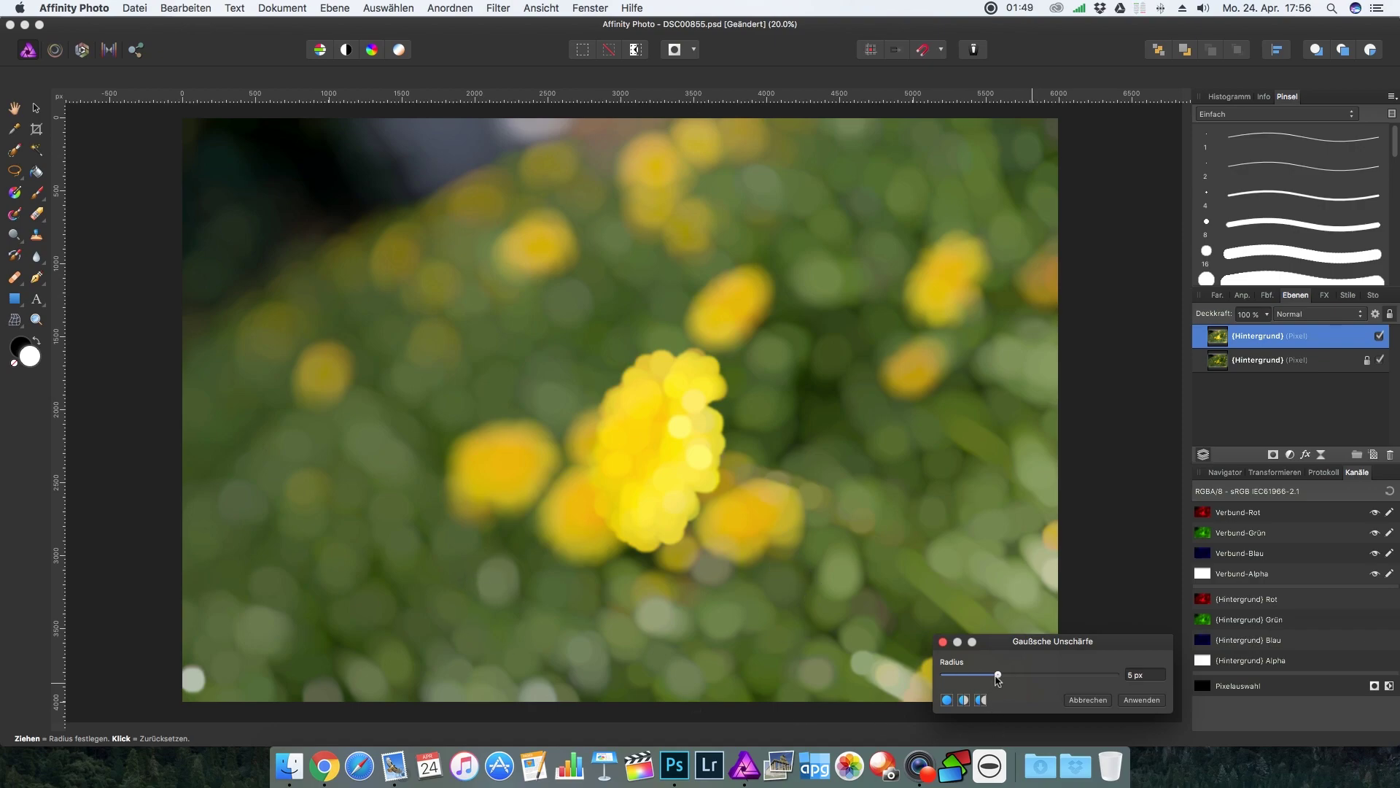
drag(999, 676, 975, 678)
click(1141, 699)
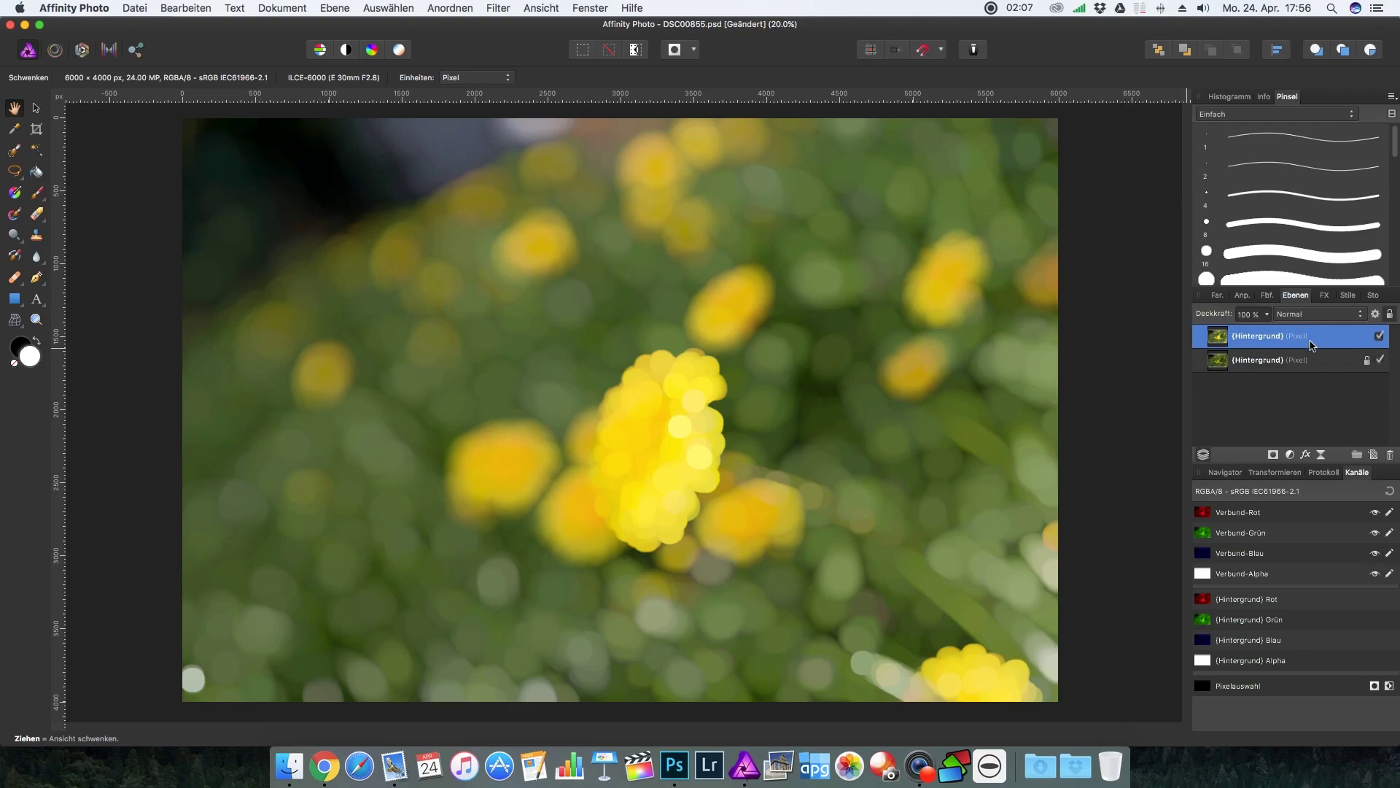
Step: Add a mask to the blurred layer, target the mask, and choose the Paint Brush
click(1273, 455)
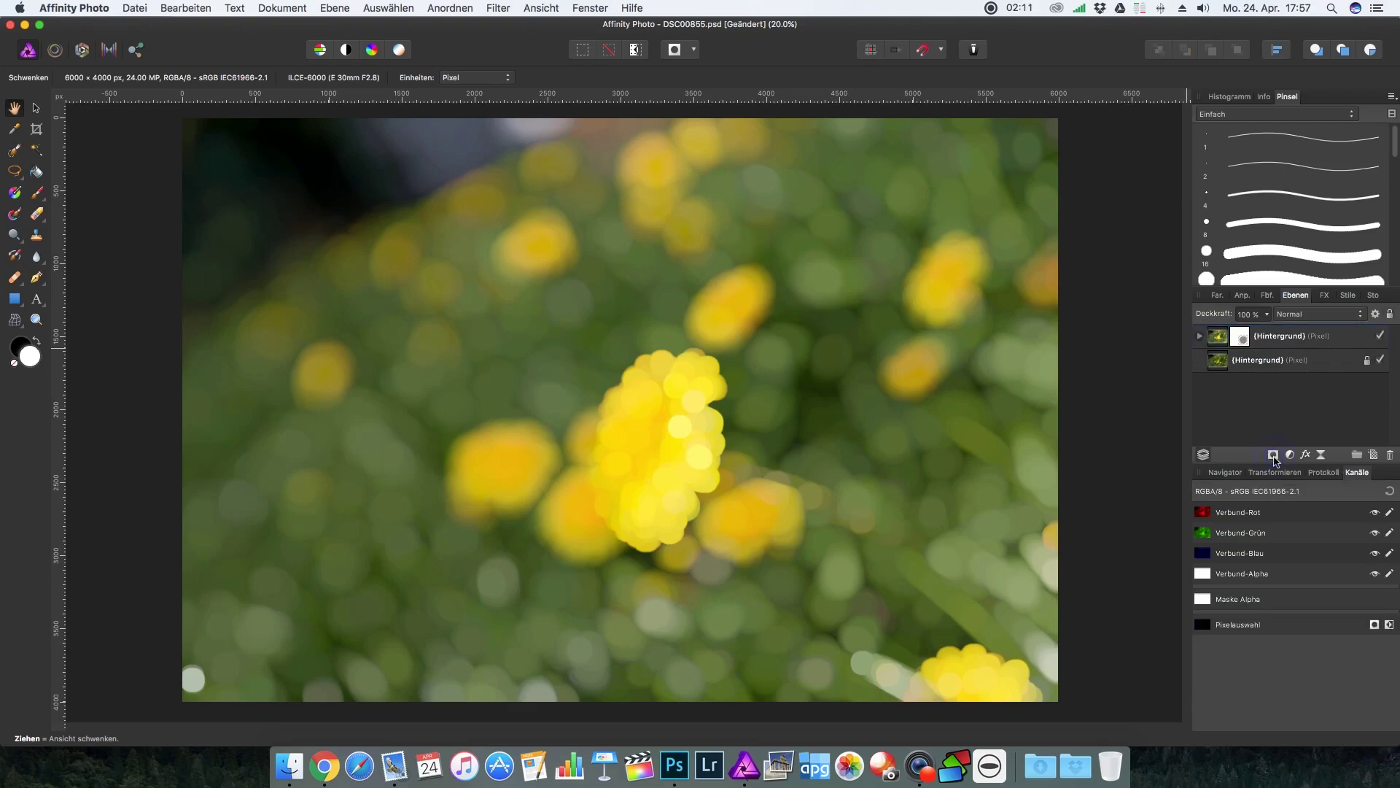
click(1200, 337)
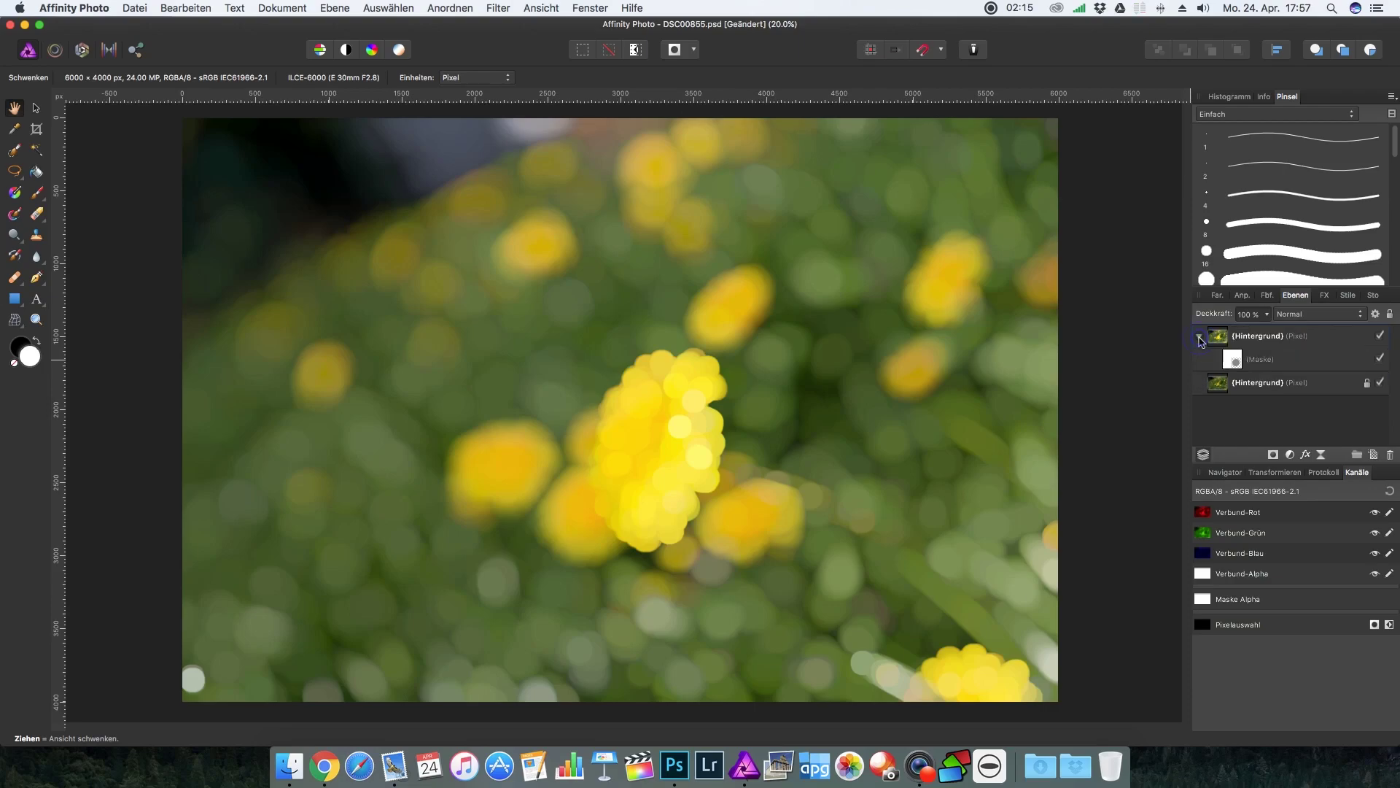
click(1266, 361)
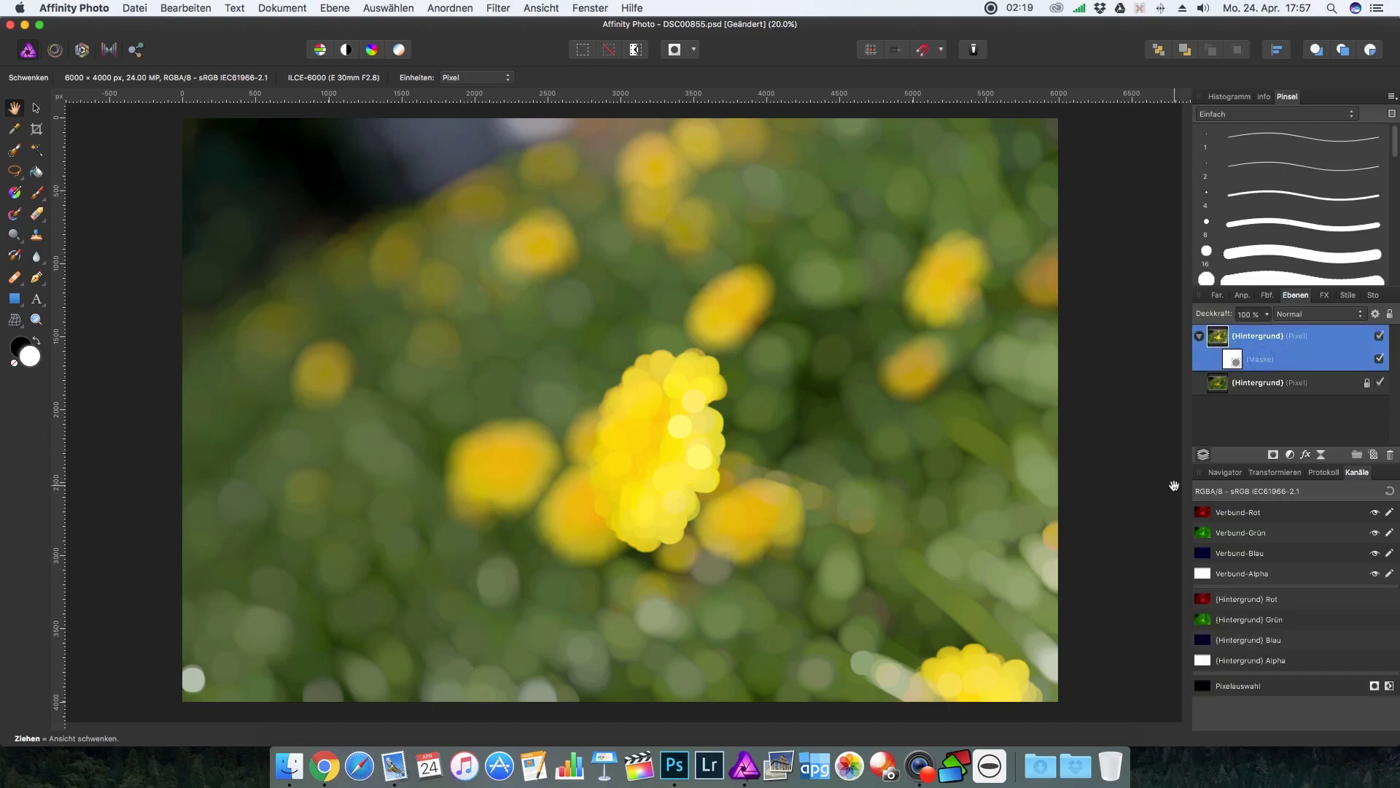
click(1236, 365)
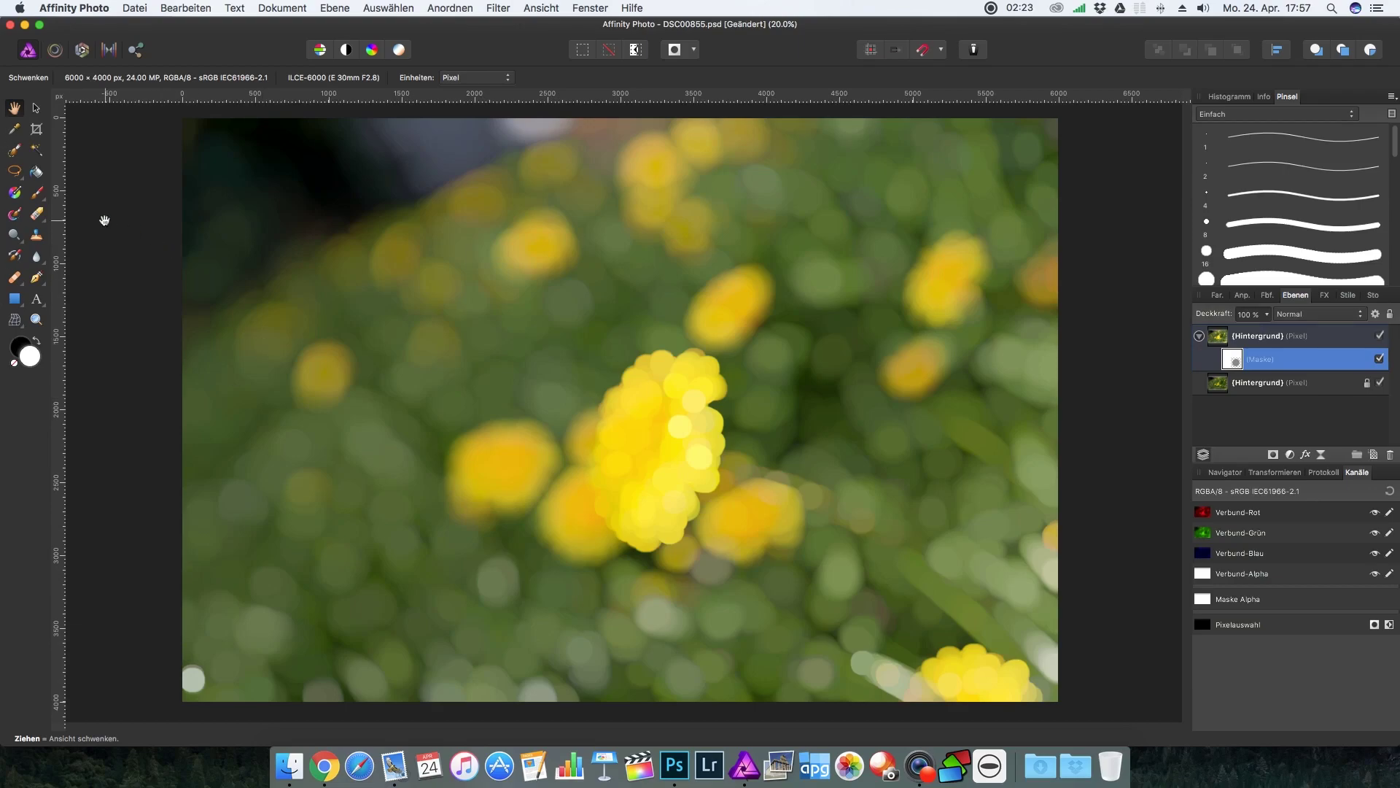
click(39, 194)
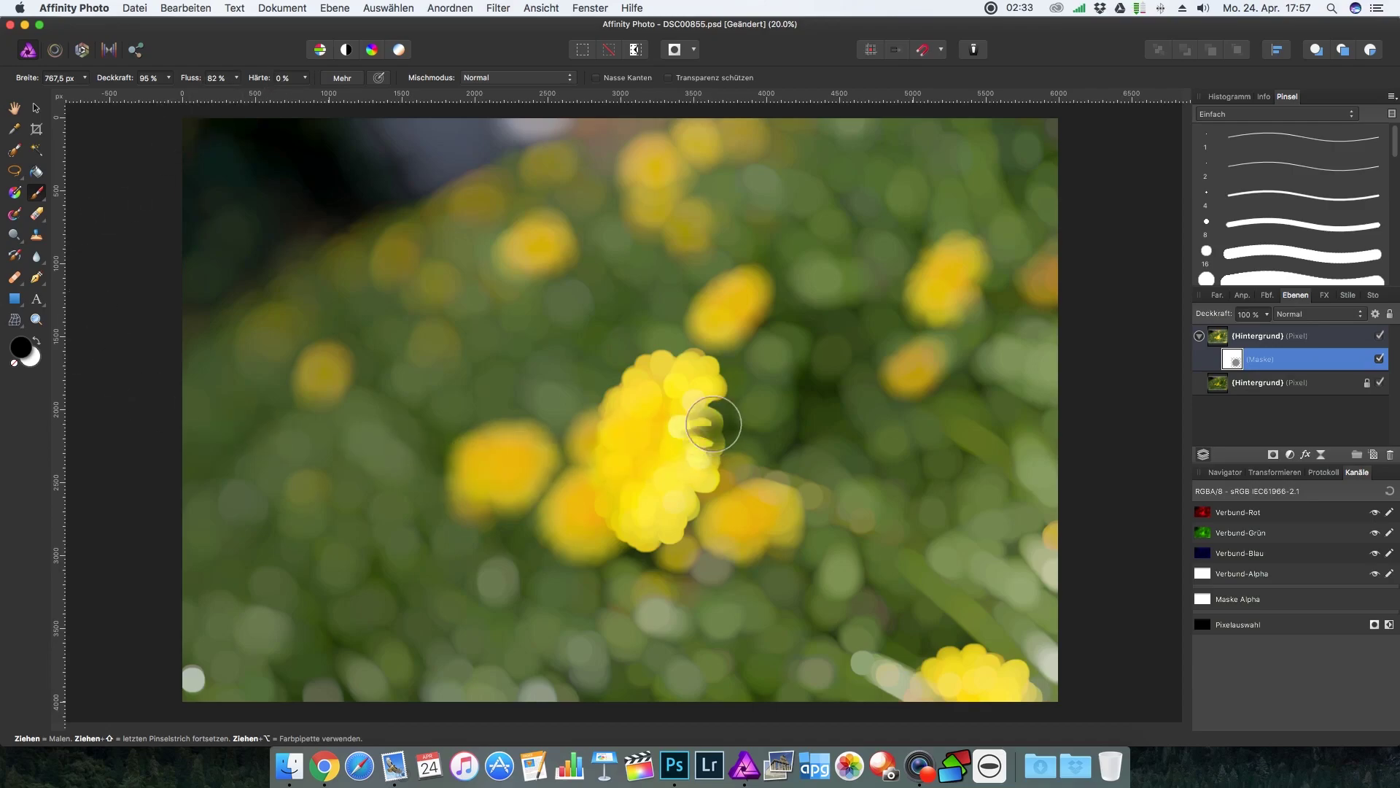
Step: Paint black into the mask over the dandelion and stem, resizing the brush to about 533 px
click(667, 369)
mouse_move(667, 368)
mouse_down()
mouse_move(668, 435)
mouse_move(703, 452)
mouse_move(660, 391)
mouse_move(712, 398)
mouse_move(615, 441)
mouse_move(636, 454)
mouse_move(642, 520)
mouse_move(695, 448)
mouse_move(685, 490)
mouse_move(724, 450)
mouse_up()
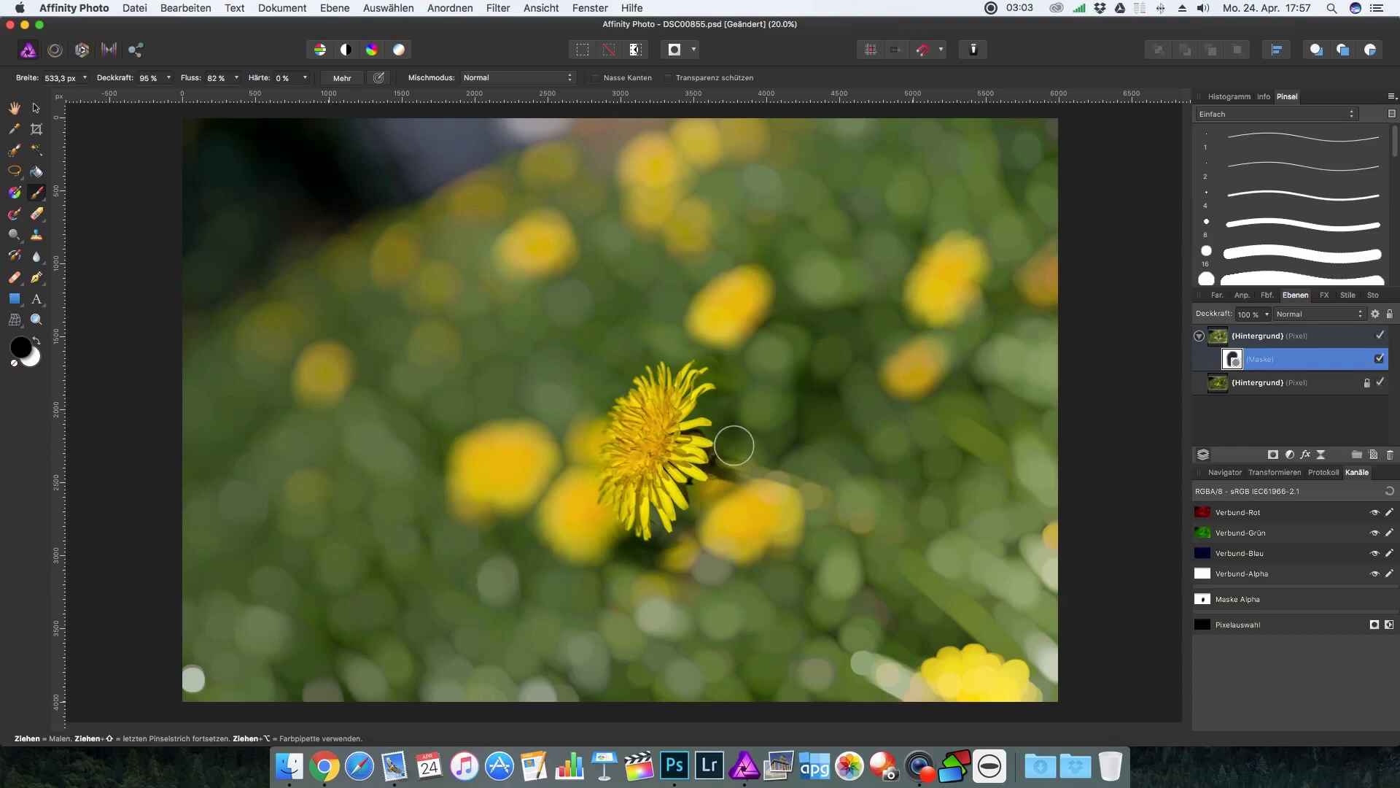
mouse_move(732, 446)
mouse_down()
mouse_move(957, 579)
mouse_move(1068, 687)
mouse_up()
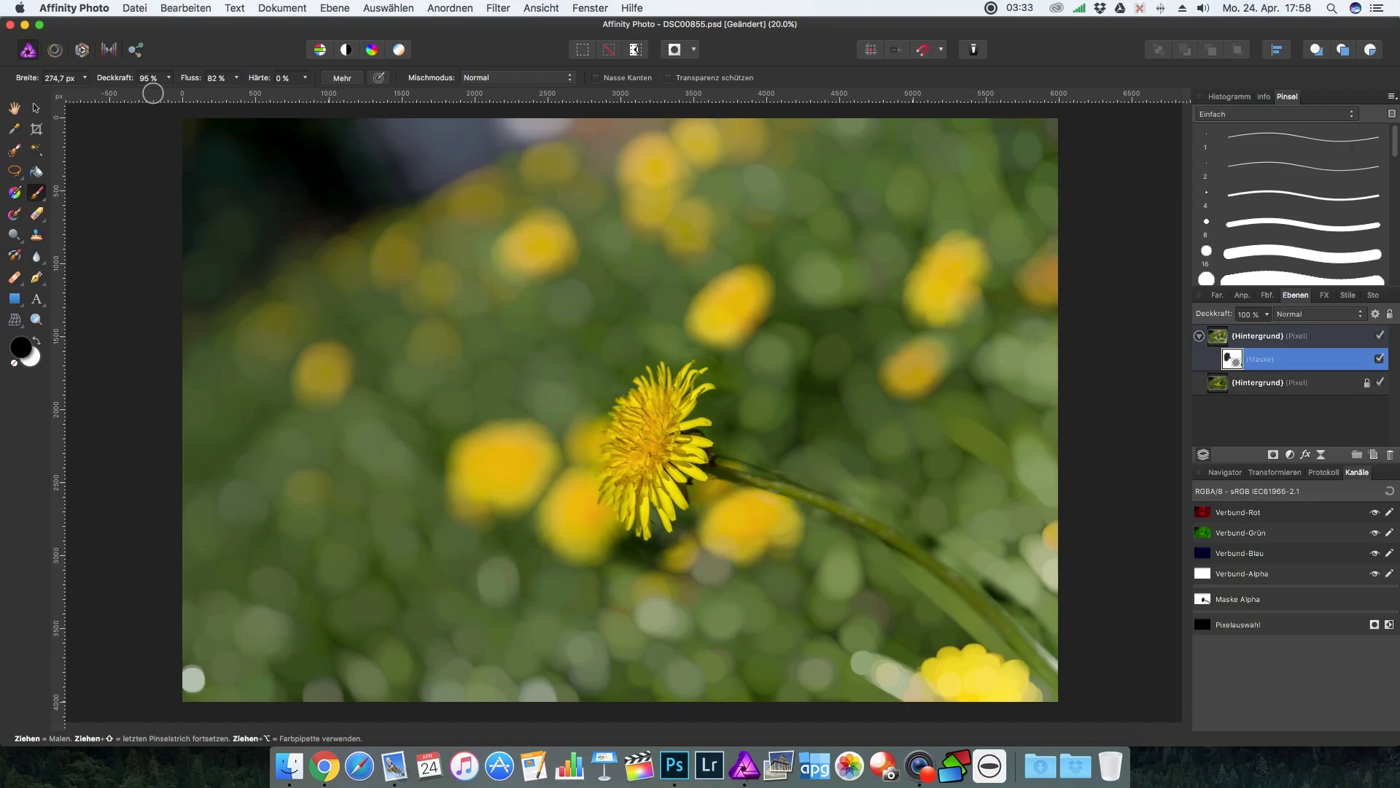
Step: Select the top blurred layer and merge visible into a new layer with Cmd+Option+Shift+E
click(1276, 340)
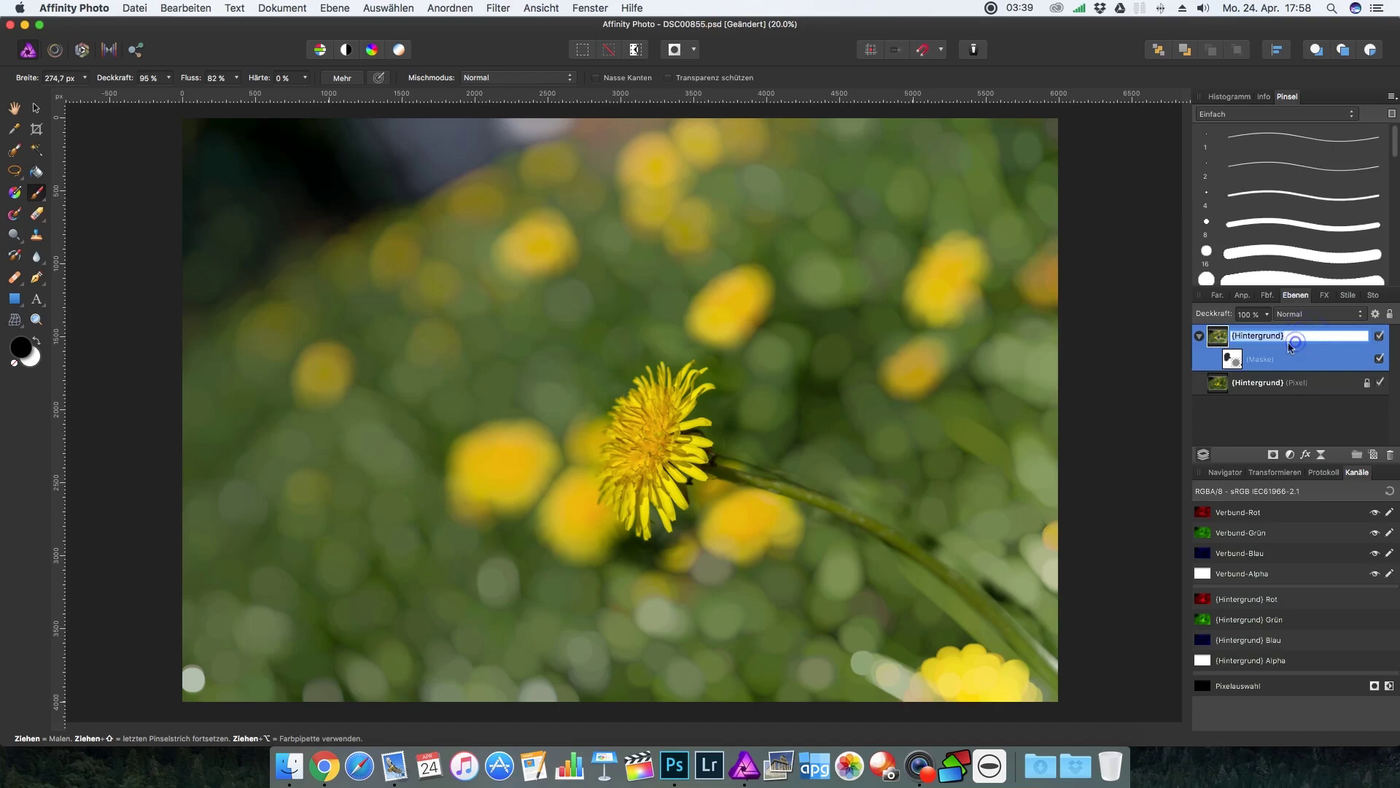
click(1297, 346)
click(1232, 347)
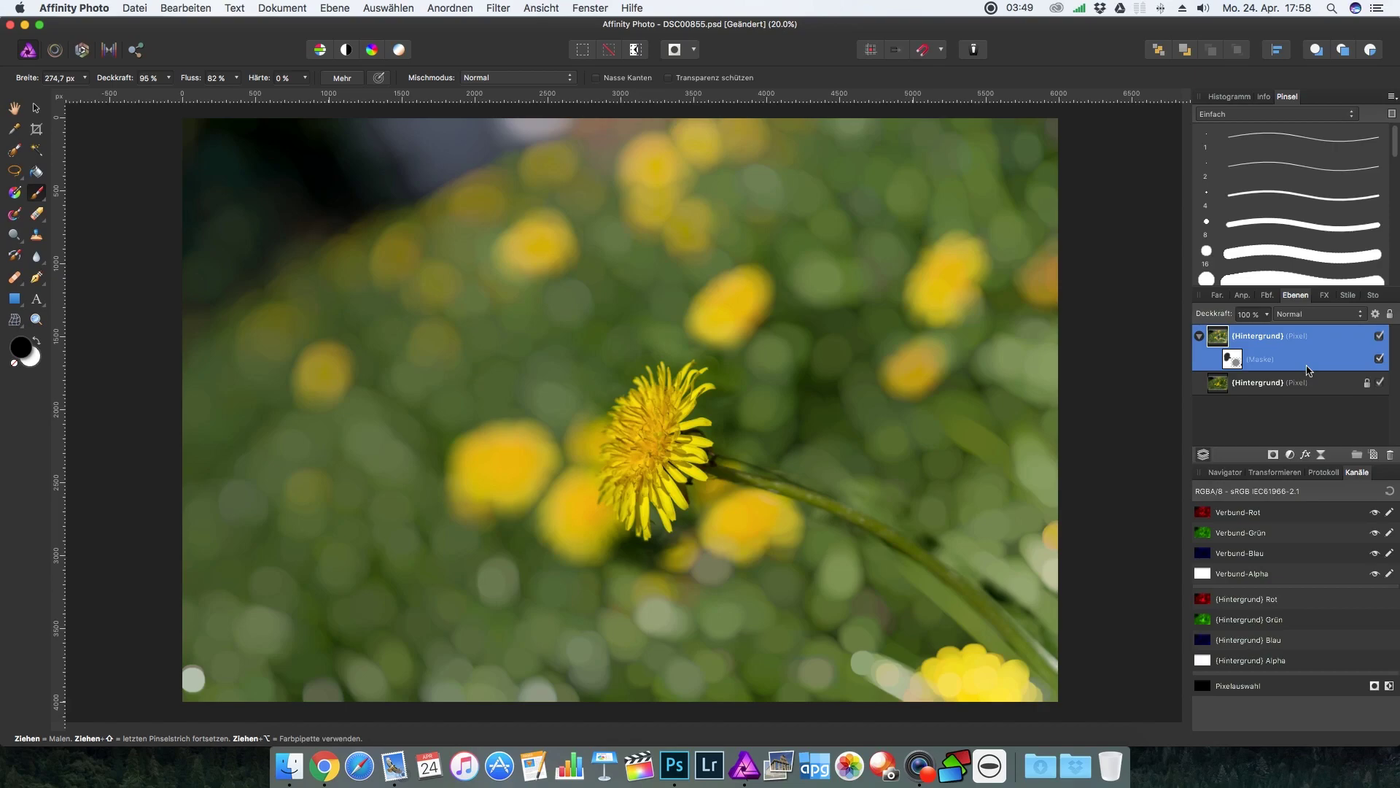
key(alt+shift+super+e)
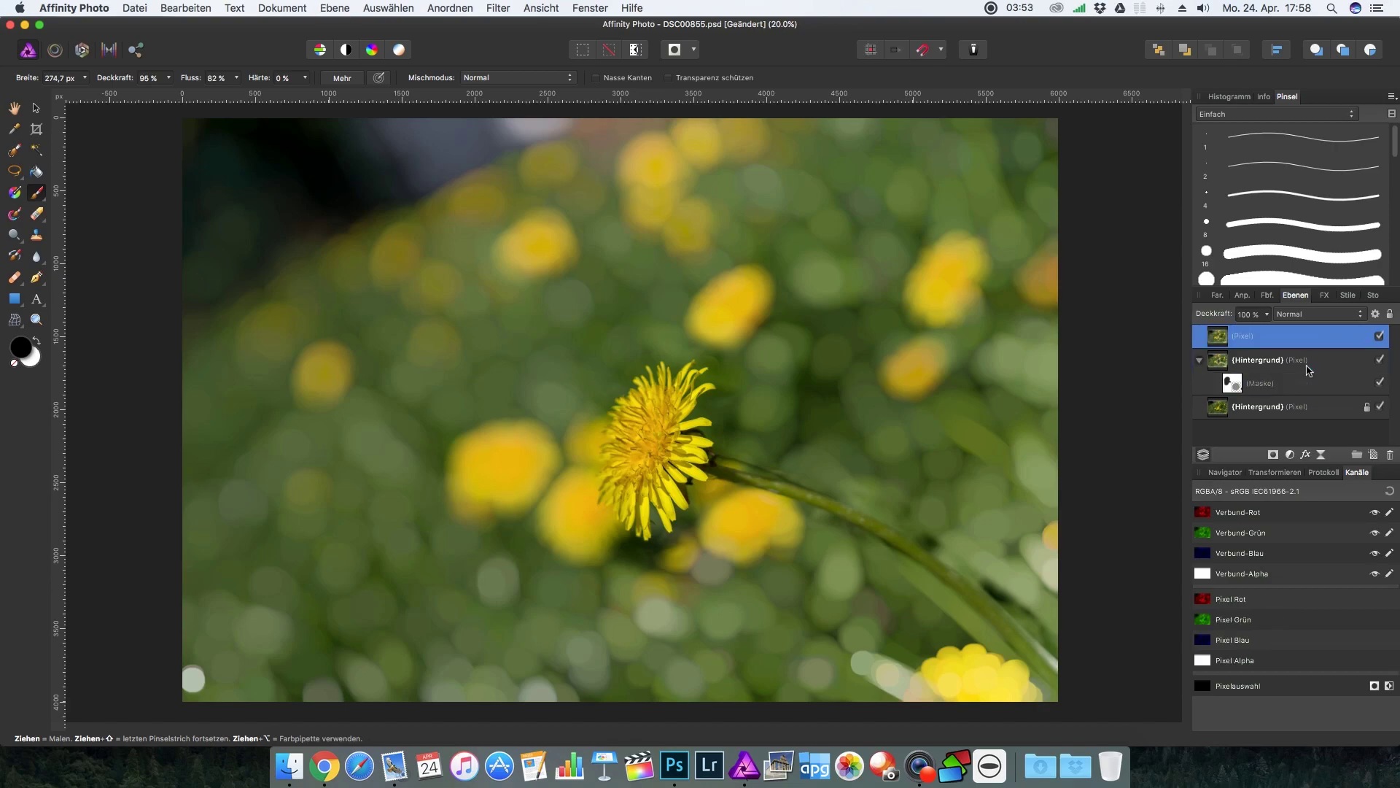
drag(1307, 370, 1315, 381)
Step: Apply Analog Efex Pro 2's Classic Camera 8 preset with Dirt & Scratches turned off
click(496, 9)
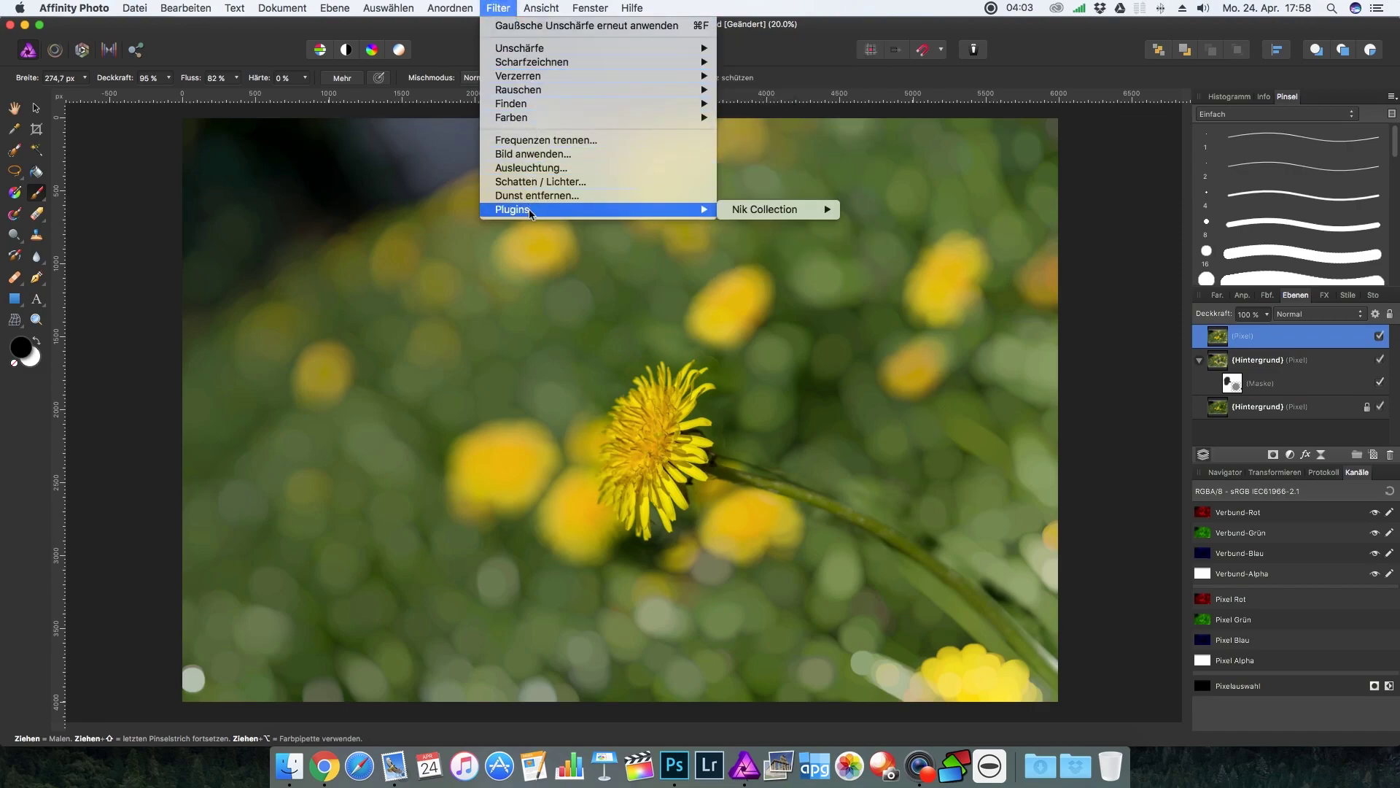
mouse_move(766, 208)
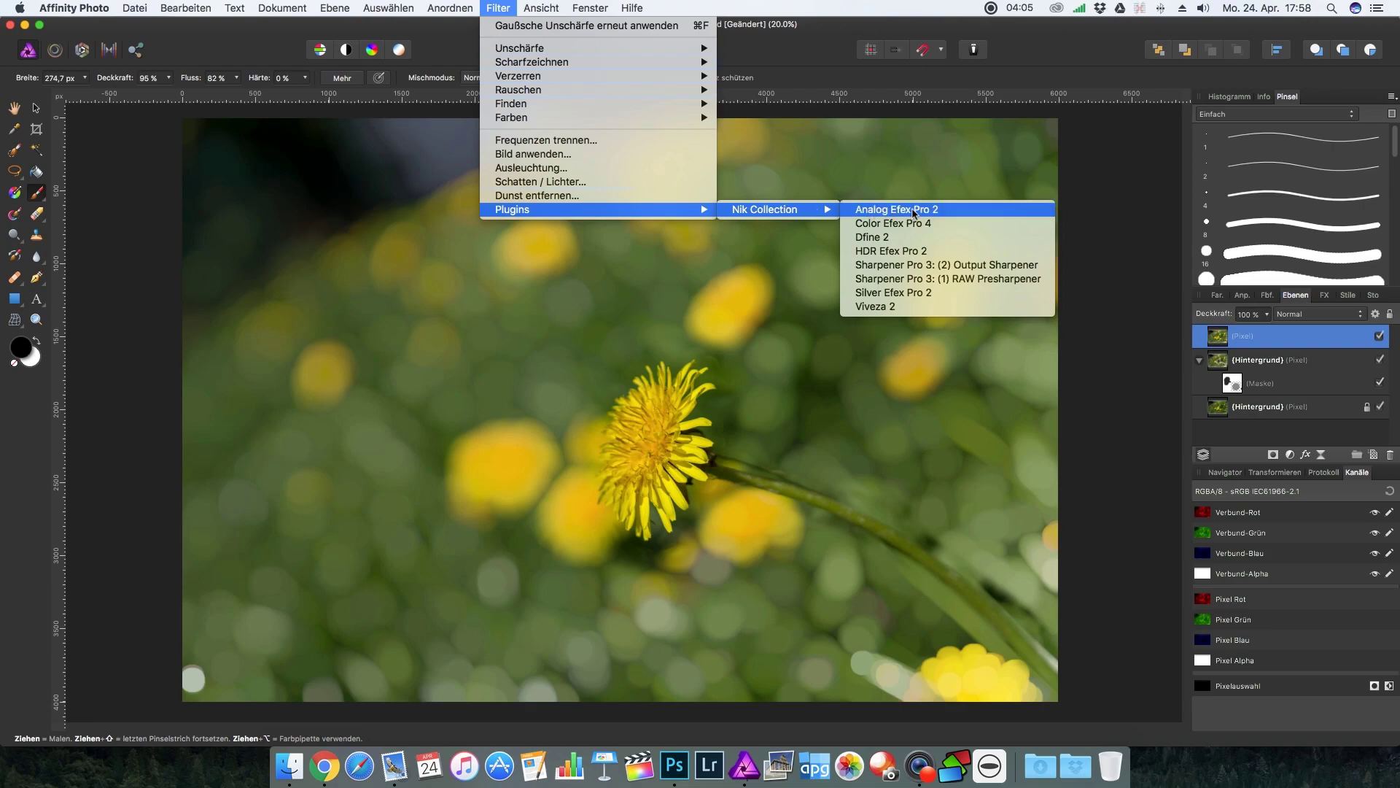
click(913, 211)
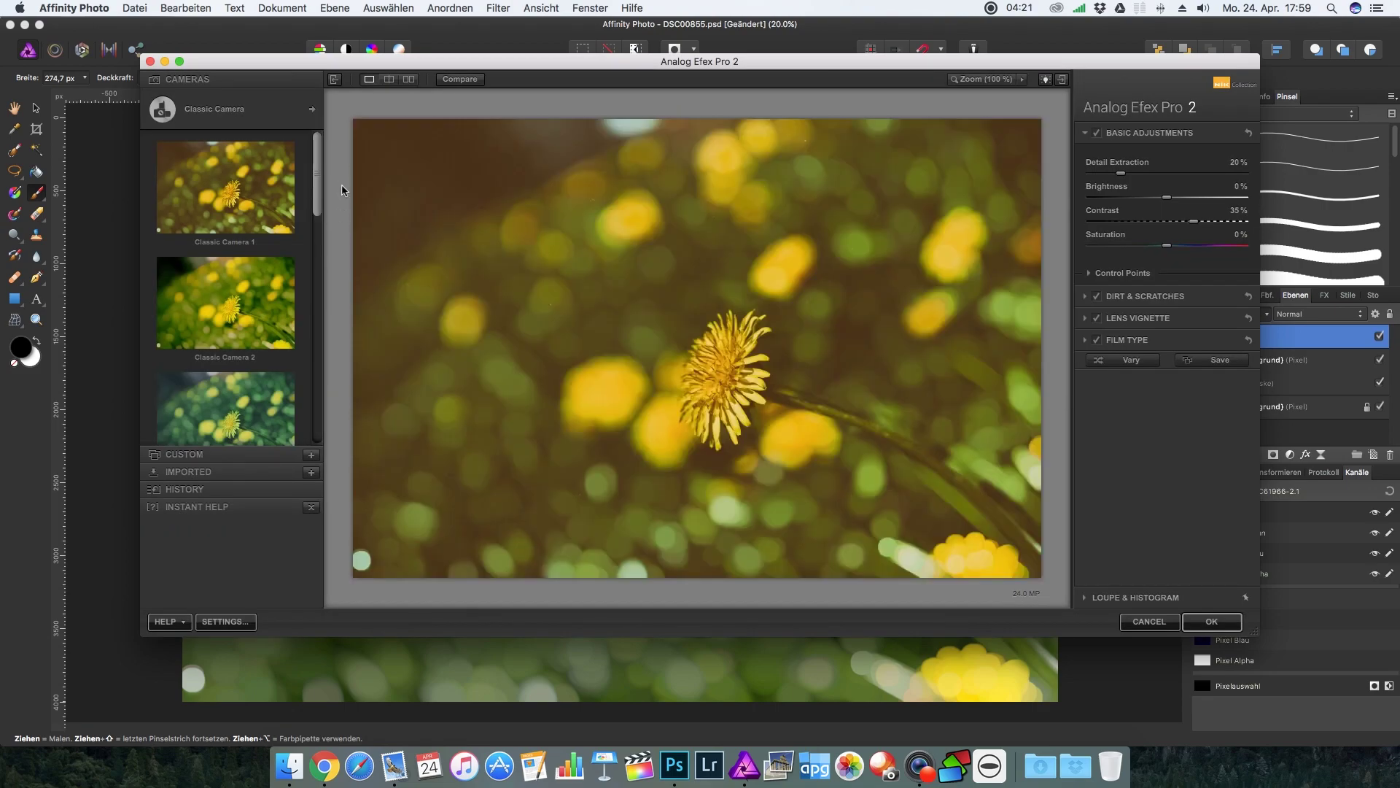
drag(313, 171, 317, 369)
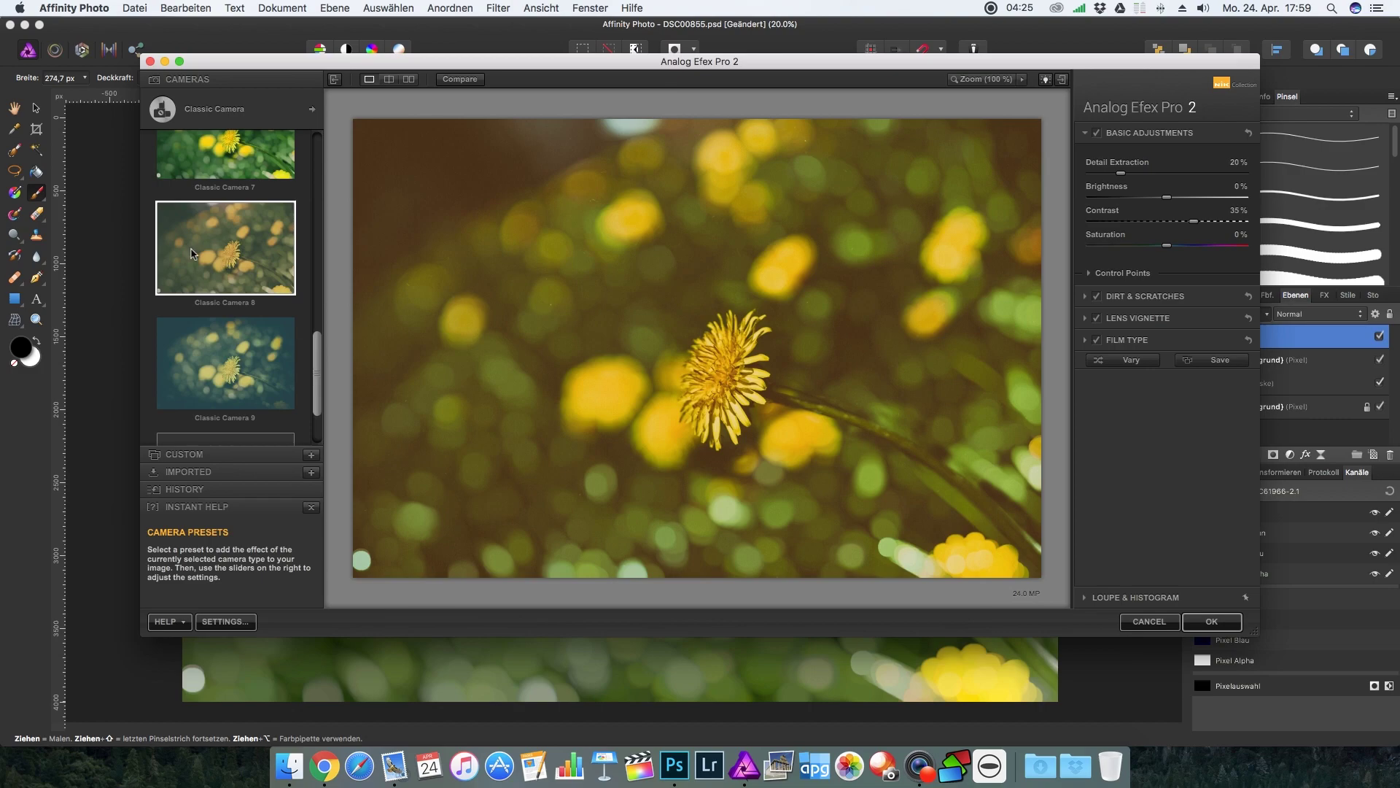
click(188, 253)
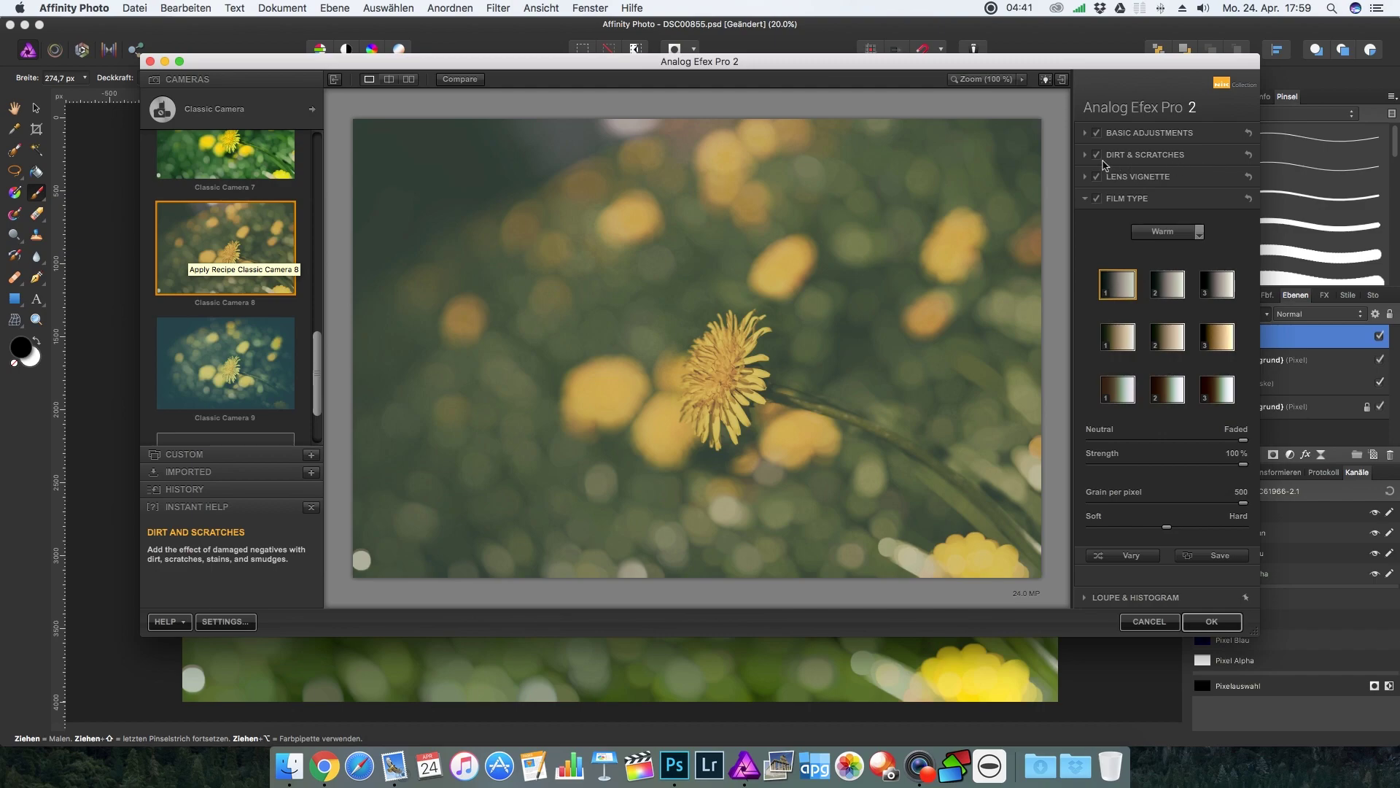
click(1098, 156)
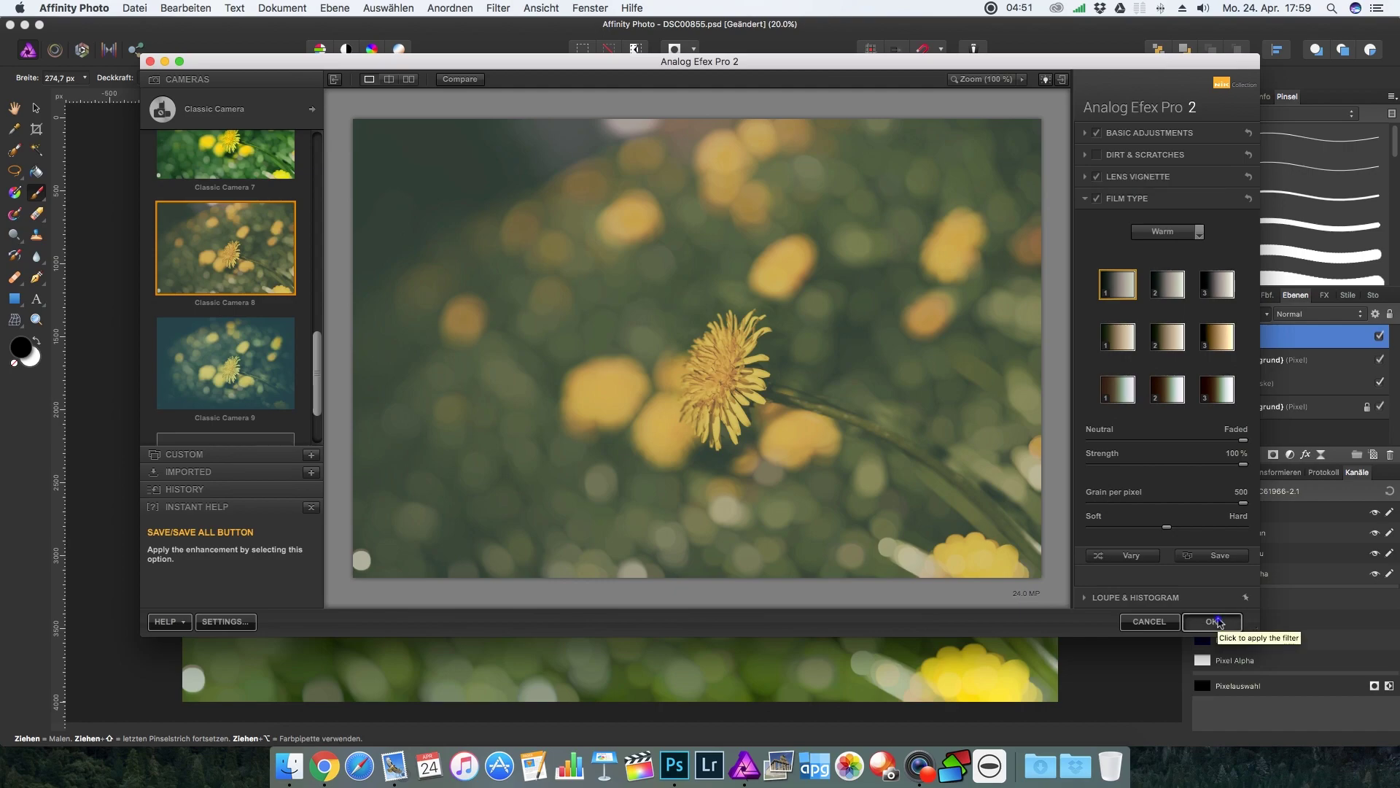
click(1216, 621)
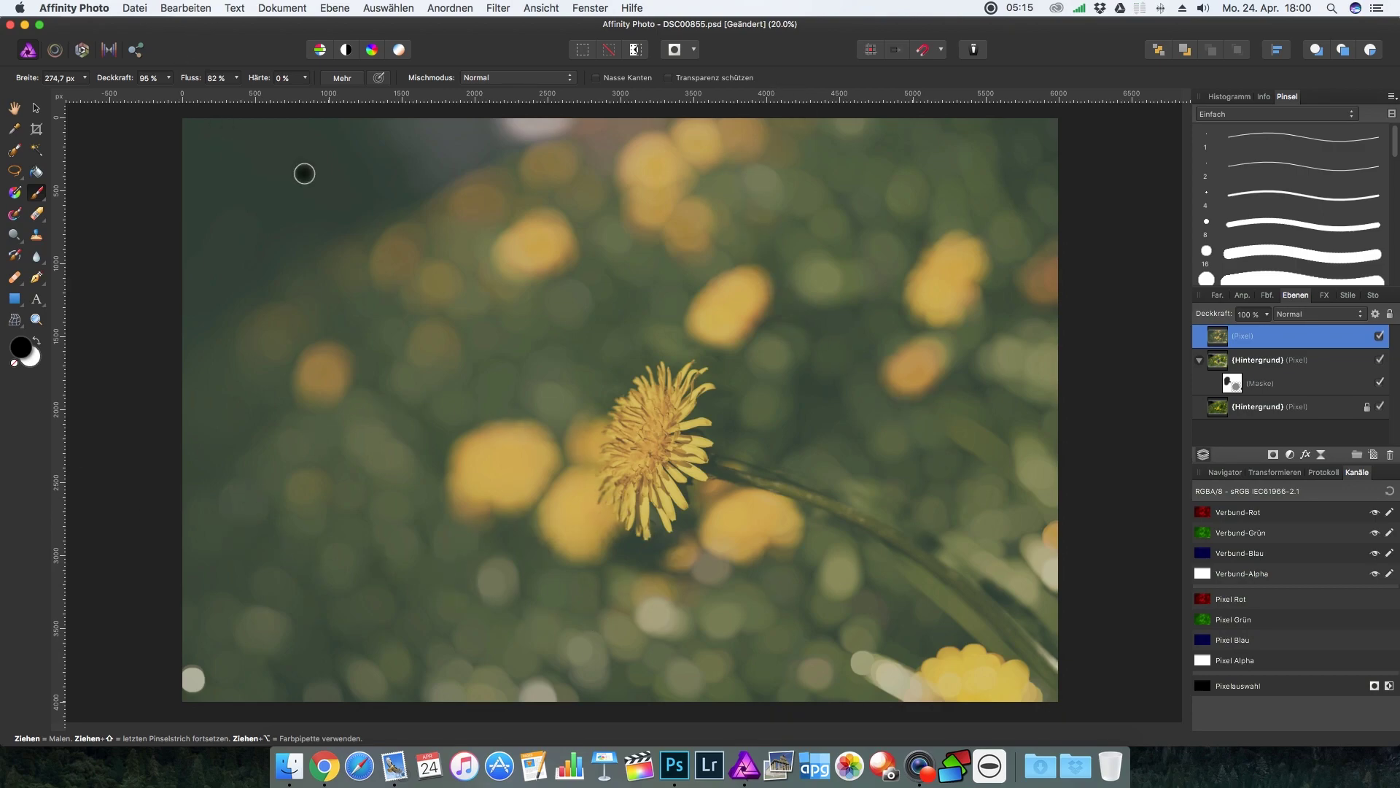
Step: Click the menu bar once the vintage-filtered image is back in Affinity Photo
click(990, 8)
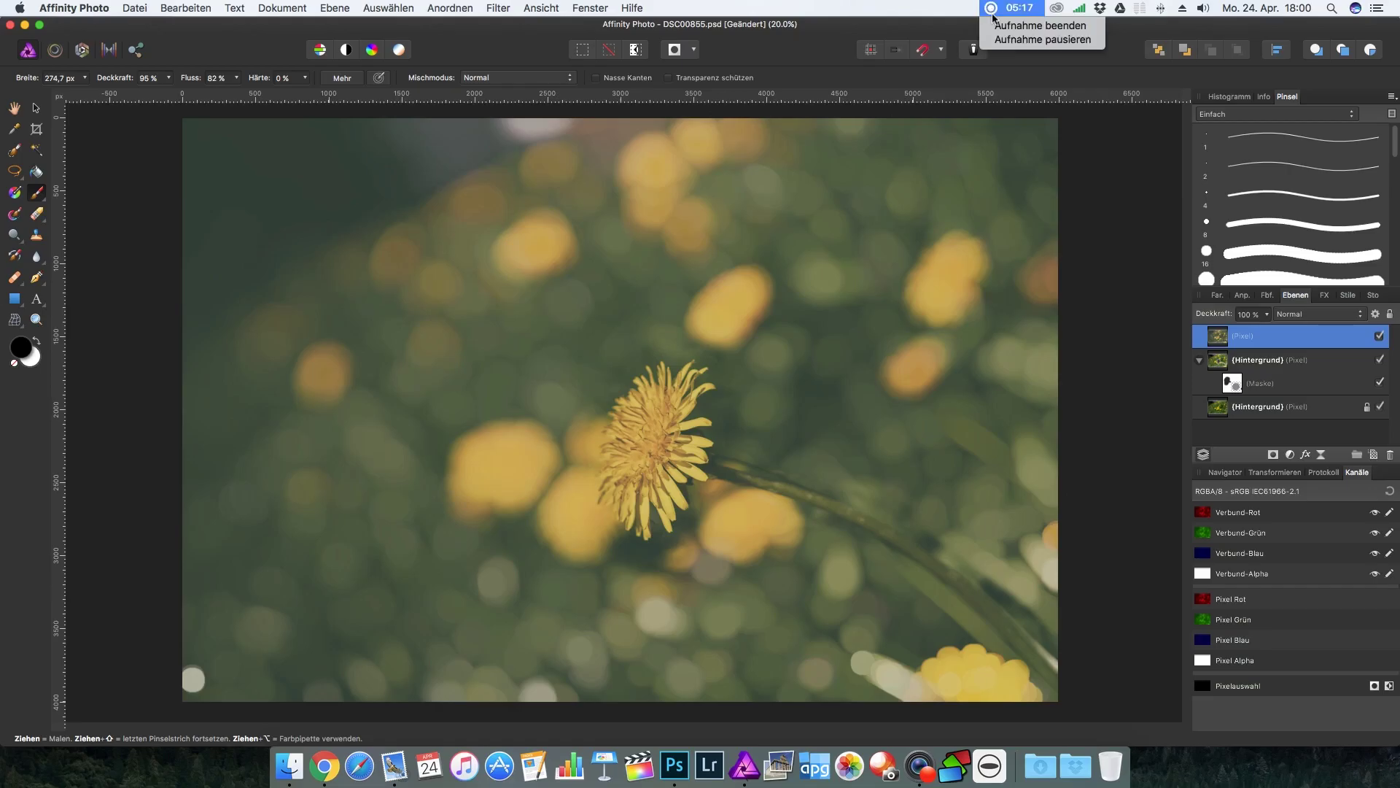